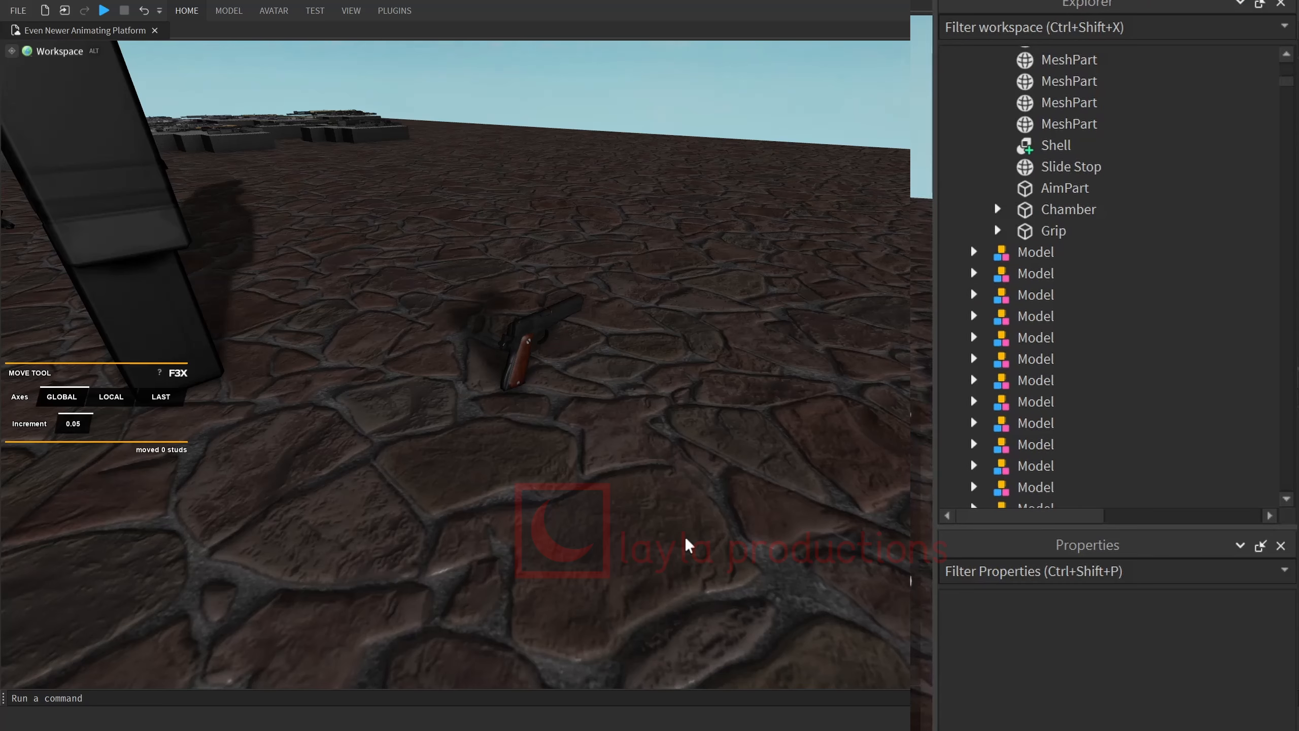
Insert a new block part on the ground beside the pistol and rename it Handle.
key(j)
click(674, 529)
mouse_move(674, 524)
right_down()
mouse_move(657, 539)
mouse_move(662, 523)
right_up()
drag(650, 486, 643, 450)
click(860, 398)
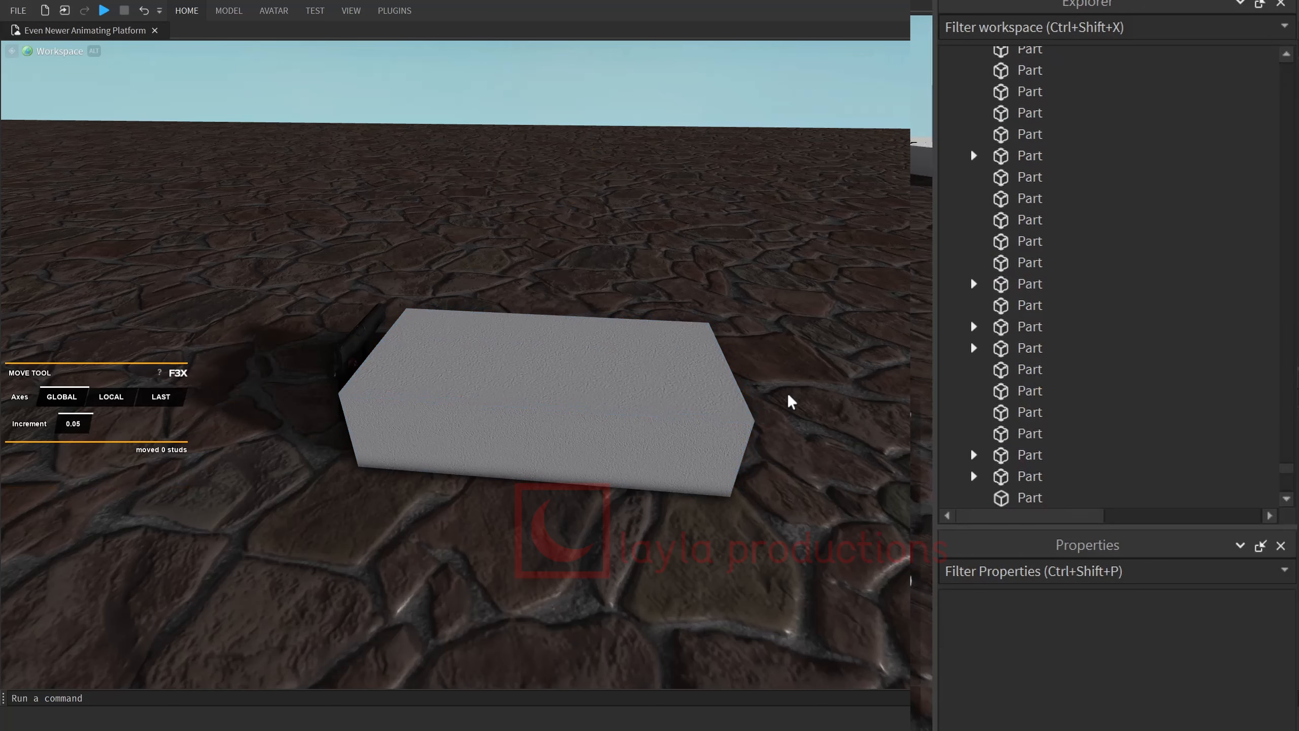
click(741, 432)
scroll(1028, 451, down, 1)
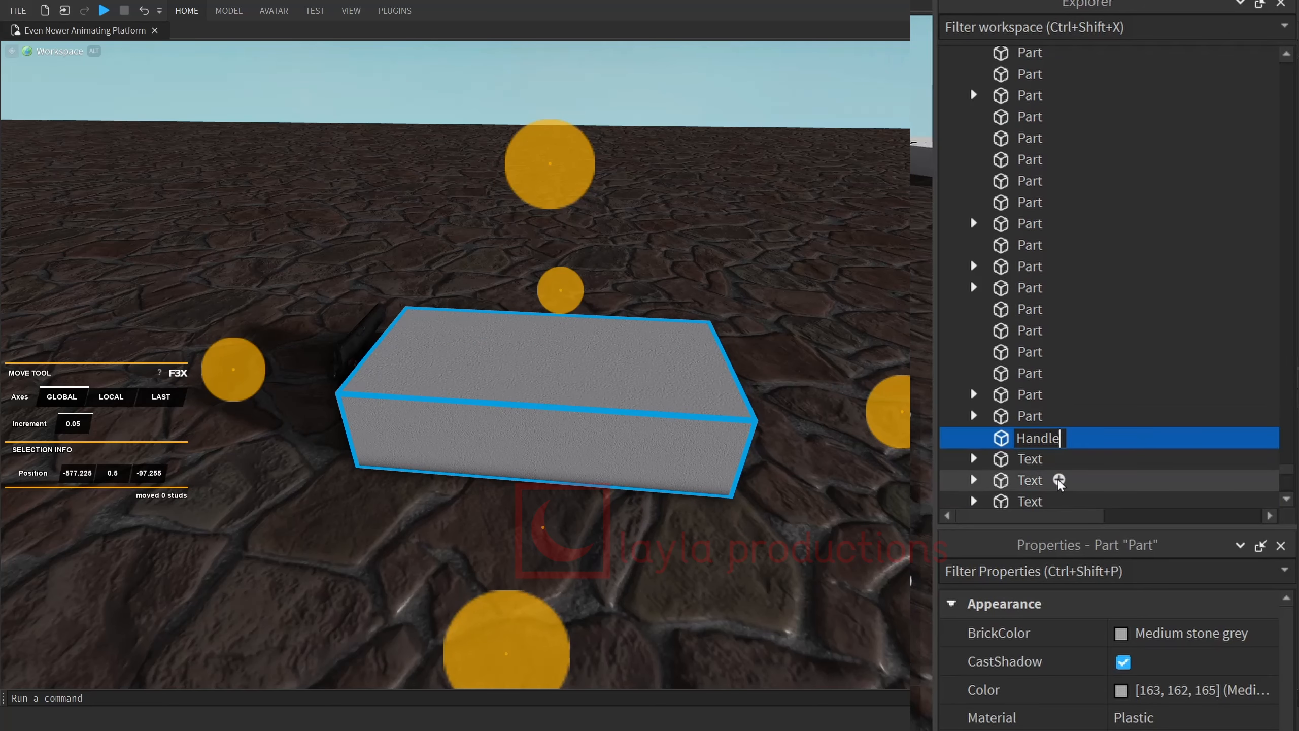
key(Return)
Reduce the Handle part's thickness to 0.25 studs with the Resize tool.
right_drag(723, 421, 716, 424)
drag(618, 495, 547, 484)
right_drag(430, 517, 435, 514)
key(x)
drag(971, 381, 504, 388)
right_drag(522, 391, 527, 397)
drag(259, 461, 267, 460)
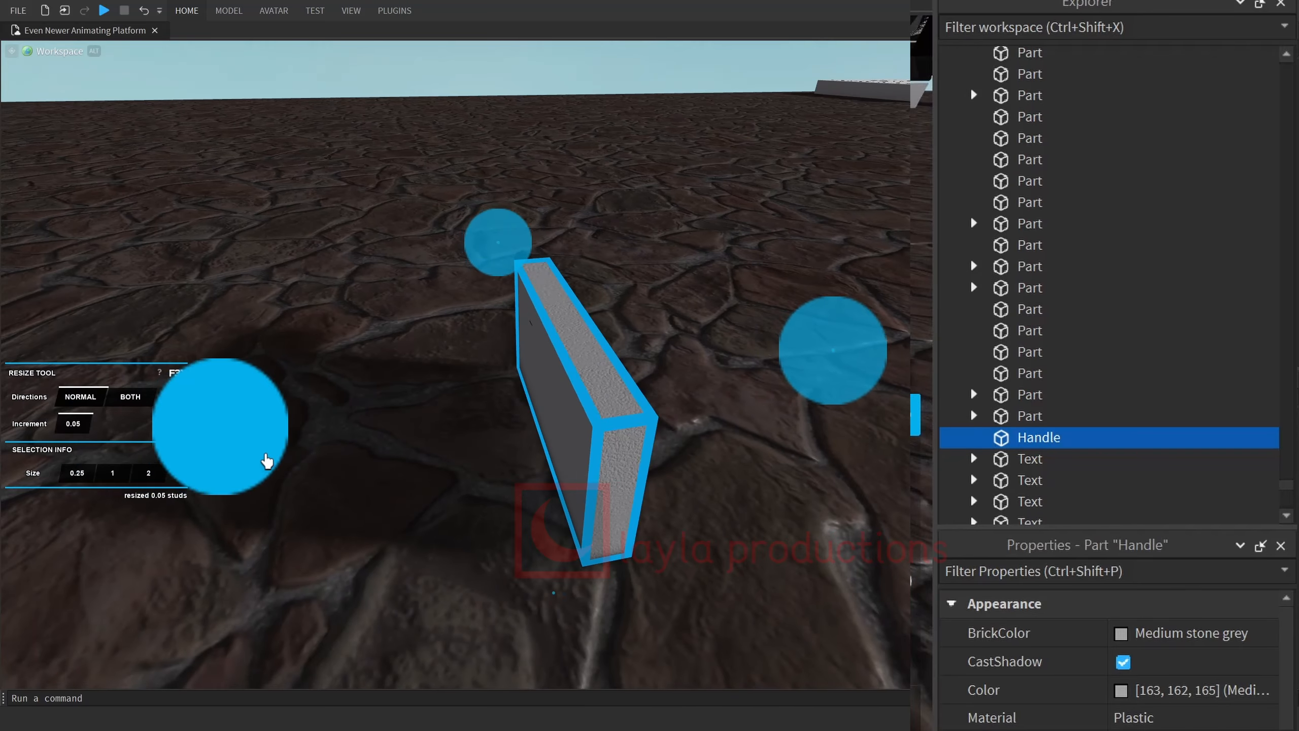
Resize the Handle part to 0.75 studs high and 1 stud long.
right_drag(268, 457, 281, 381)
drag(283, 372, 335, 369)
right_drag(399, 348, 435, 345)
drag(640, 376, 600, 387)
right_drag(621, 394, 644, 399)
drag(800, 440, 845, 440)
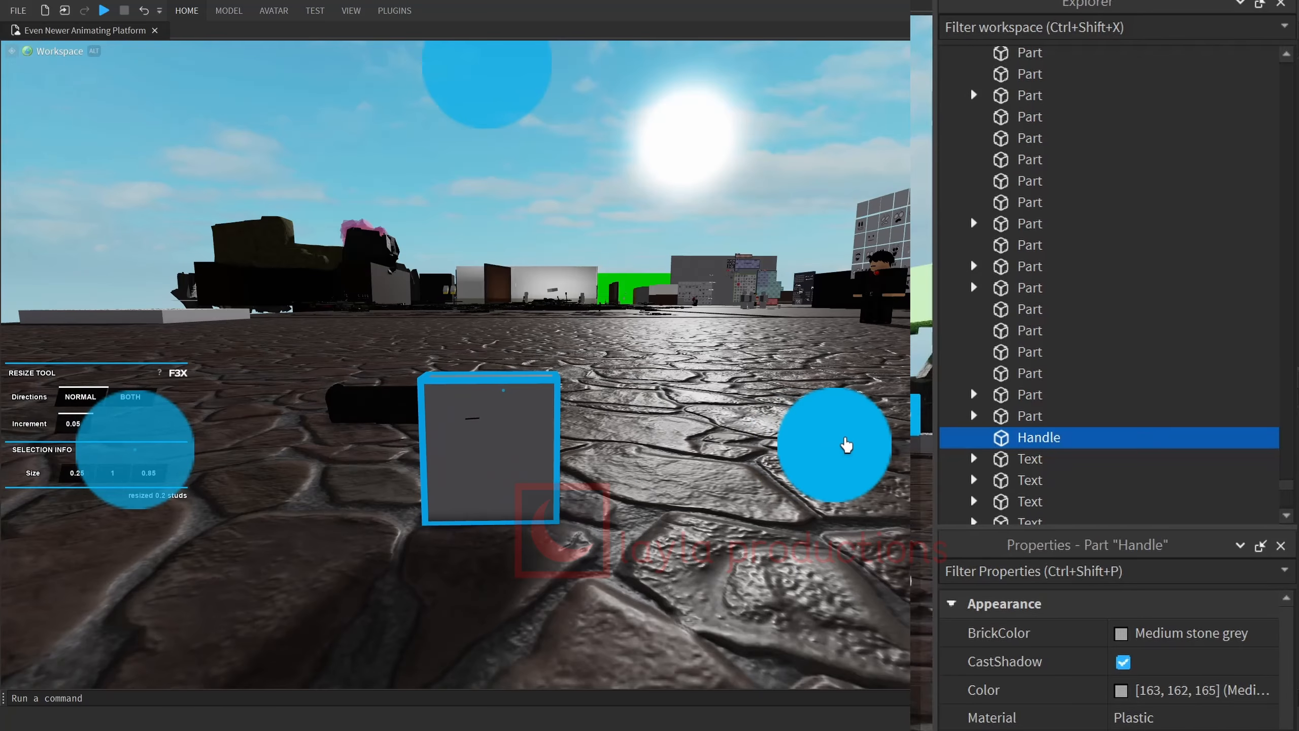
right_drag(716, 353, 695, 338)
drag(504, 126, 504, 169)
right_drag(716, 425, 796, 512)
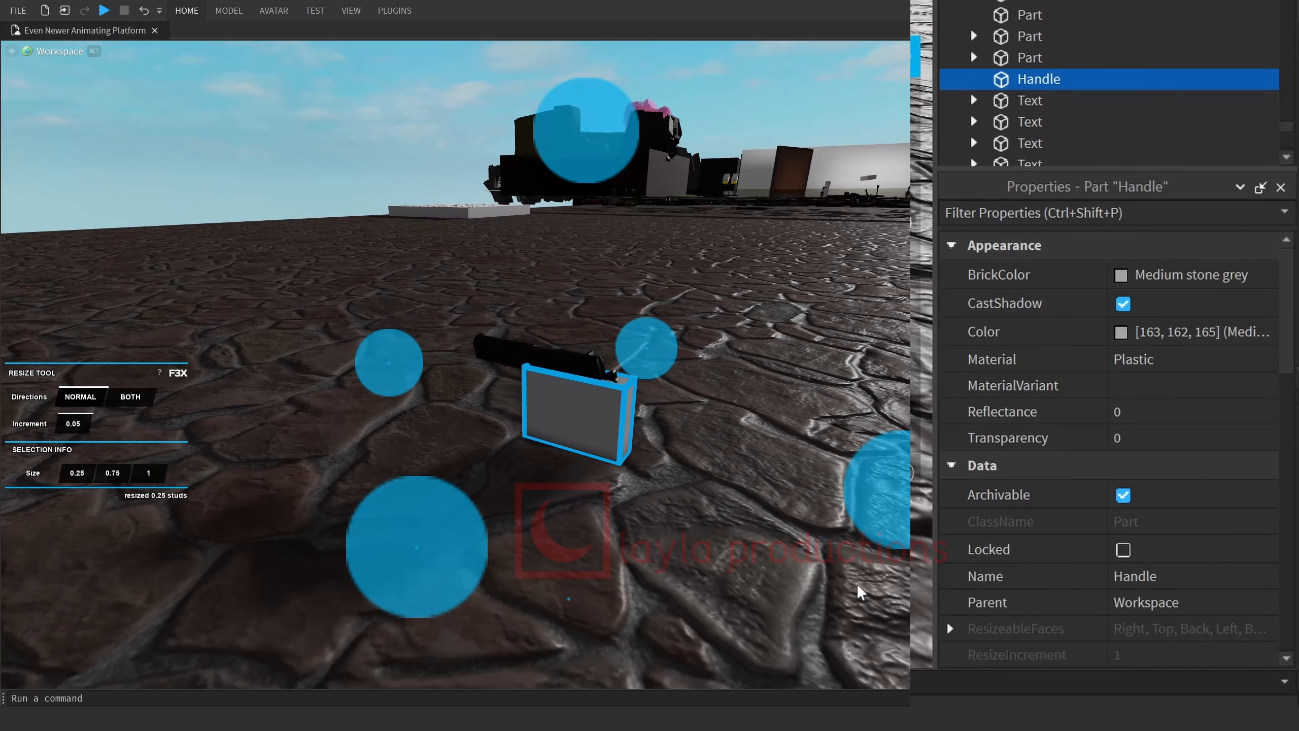
Set the Handle part's transparency to 1.
click(1233, 436)
text(1)
key(Return)
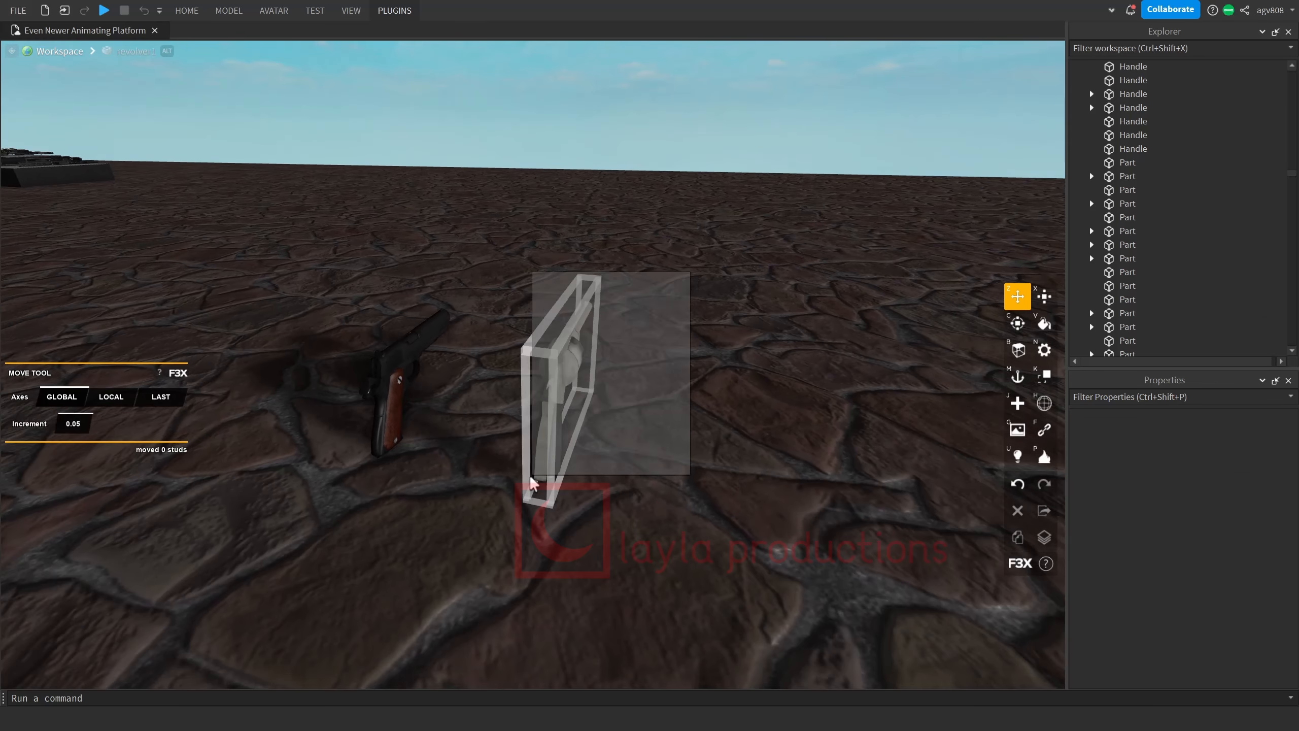
Group the revolver with its Handle part into a model named revolver1.
click(652, 445)
click(699, 343)
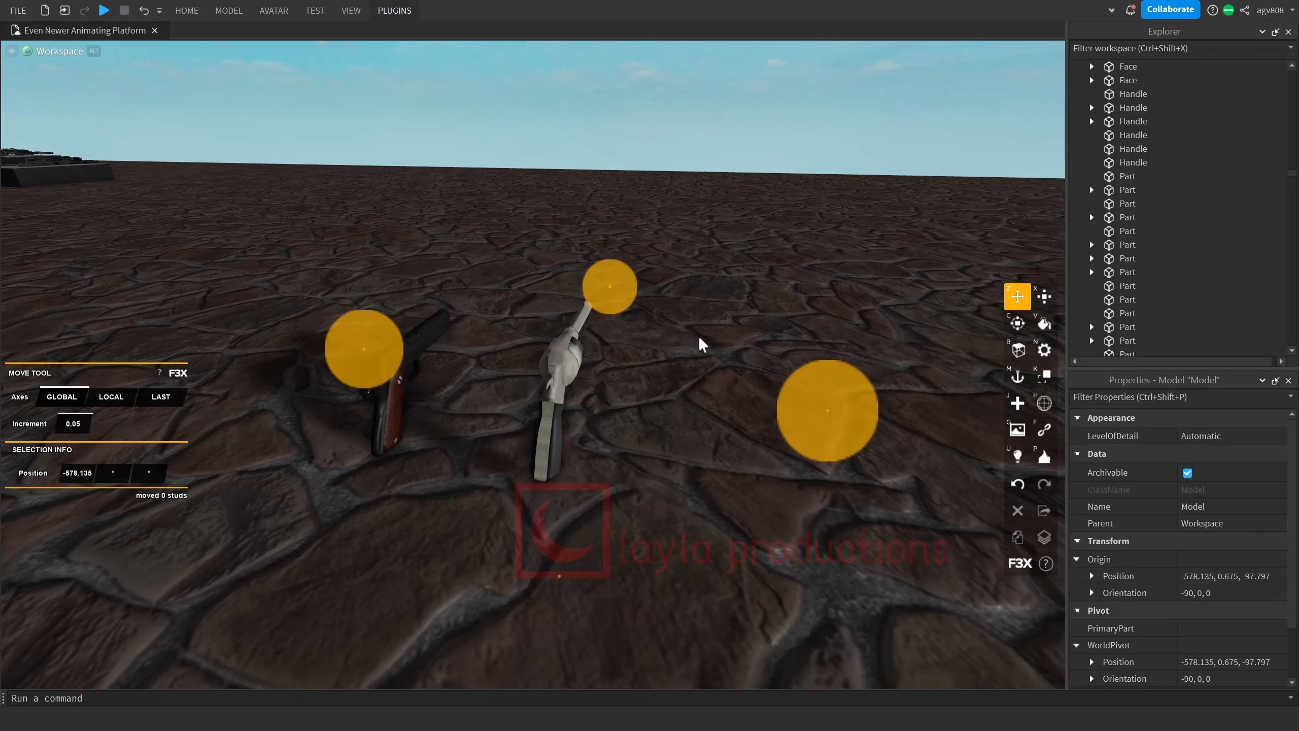
mouse_move(1130, 343)
mouse_down()
mouse_move(1107, 221)
mouse_move(1139, 258)
mouse_move(1107, 344)
mouse_up()
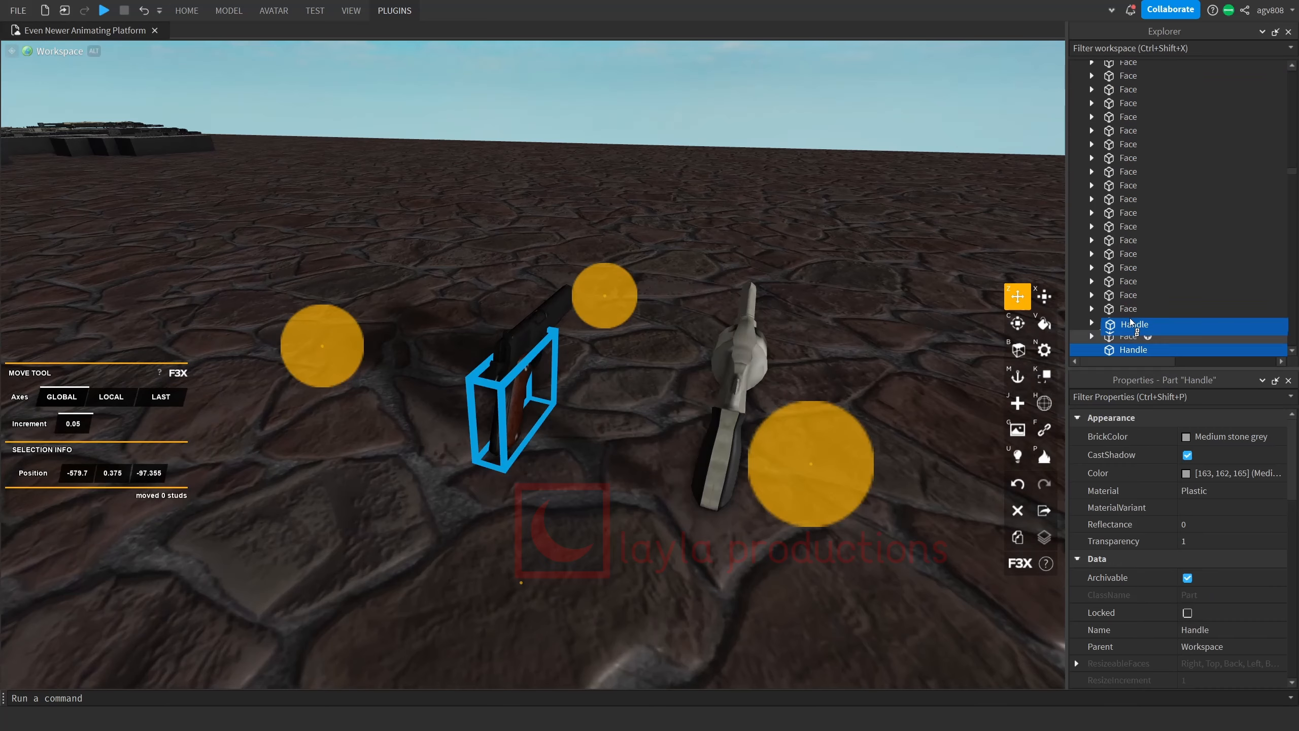
scroll(1107, 224, up, 15)
scroll(1107, 220, down, 10)
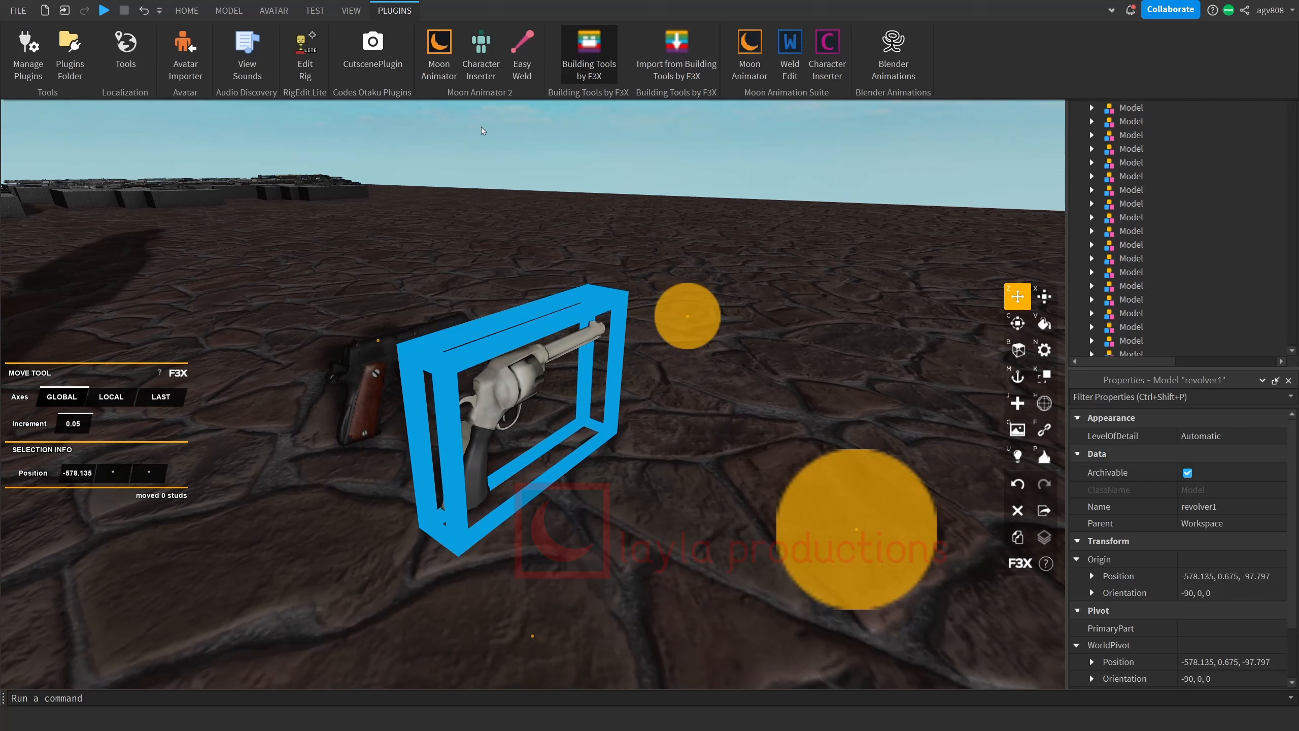
Use Easy Weld to join the revolver1 part in place to its Handle as the base part, with Animatable enabled.
click(522, 55)
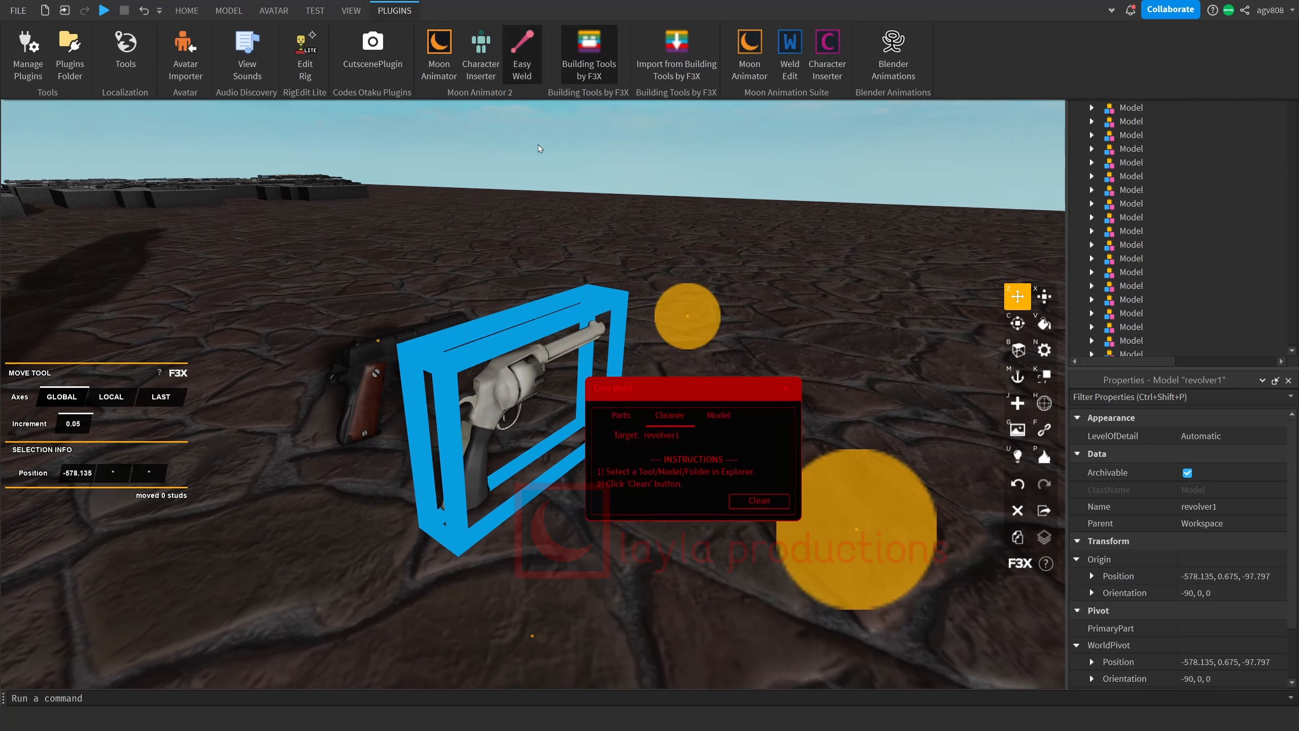
right_click(740, 255)
click(715, 271)
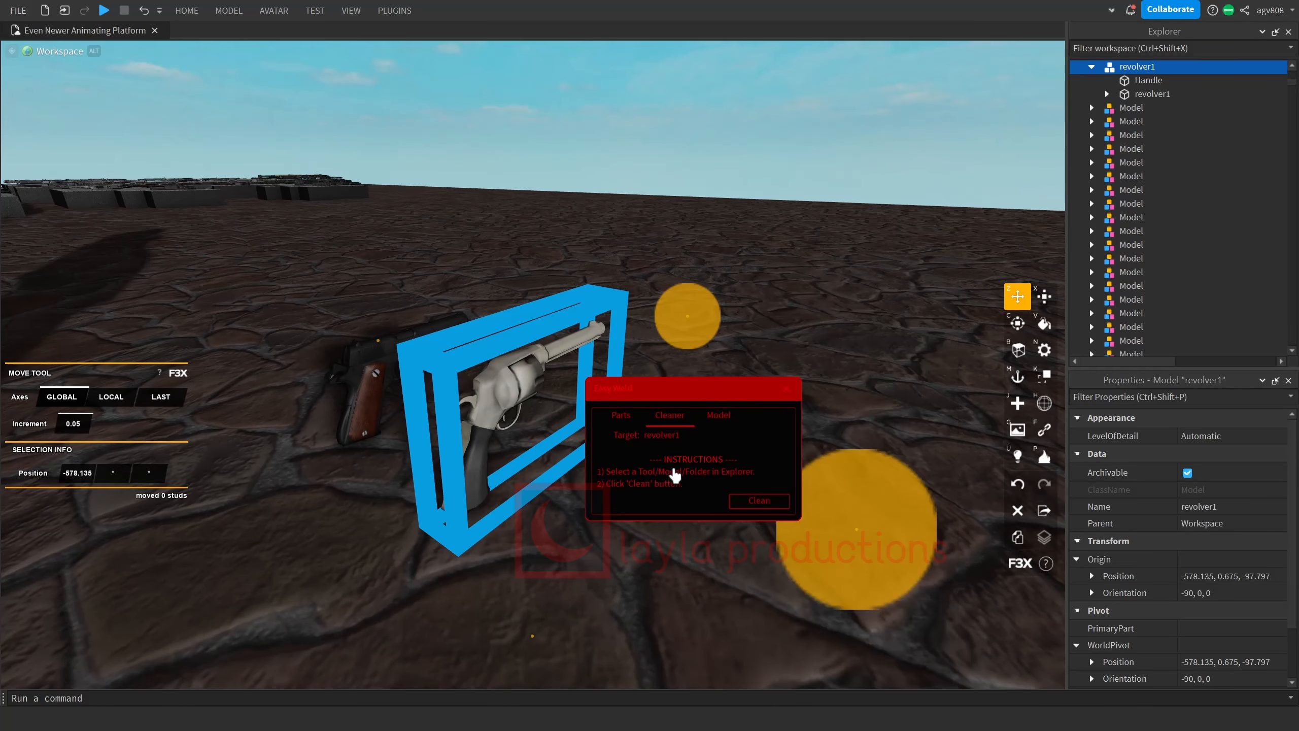
click(1146, 80)
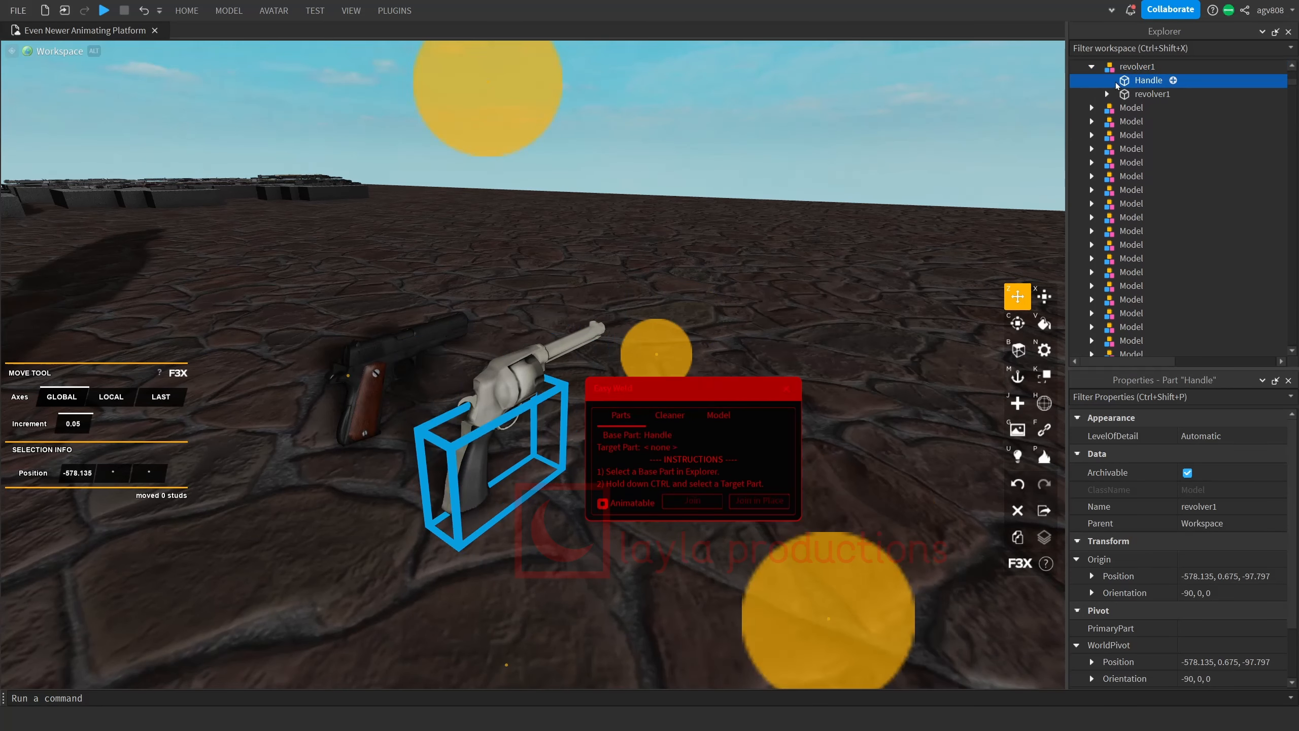
ctrl+click(1150, 93)
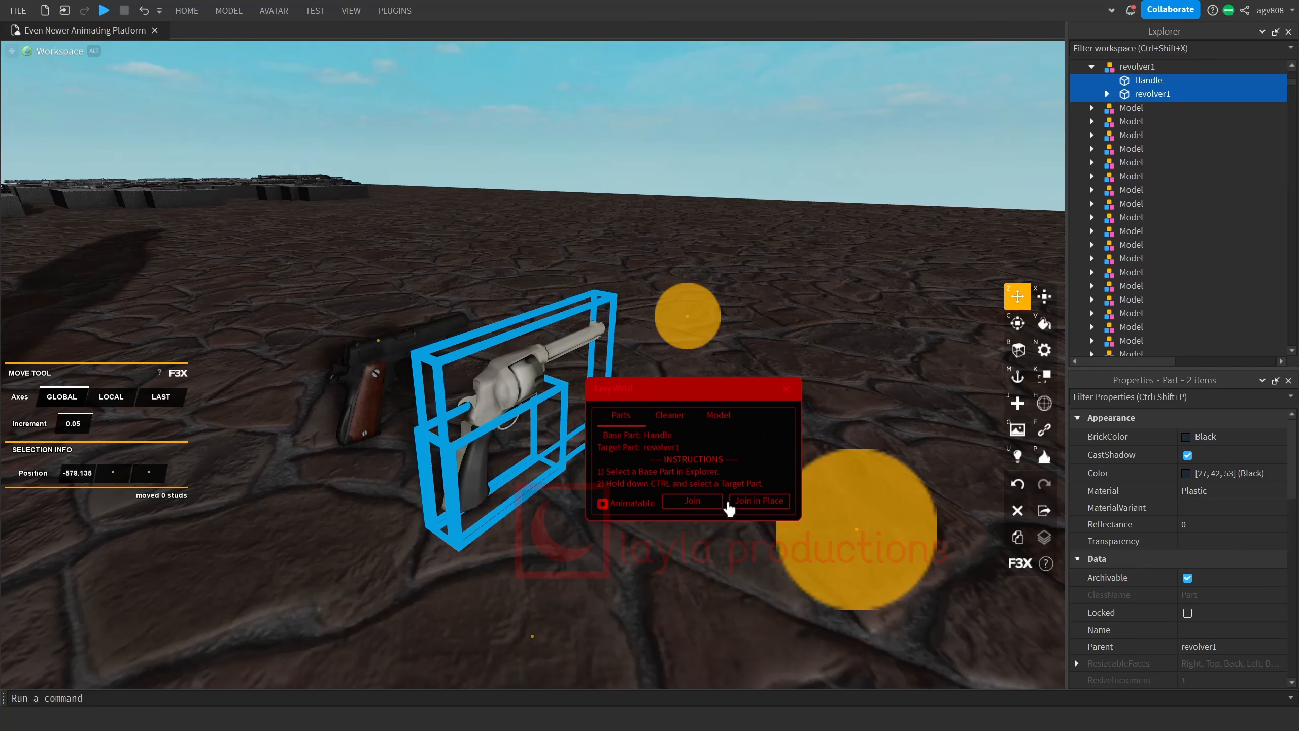
click(757, 504)
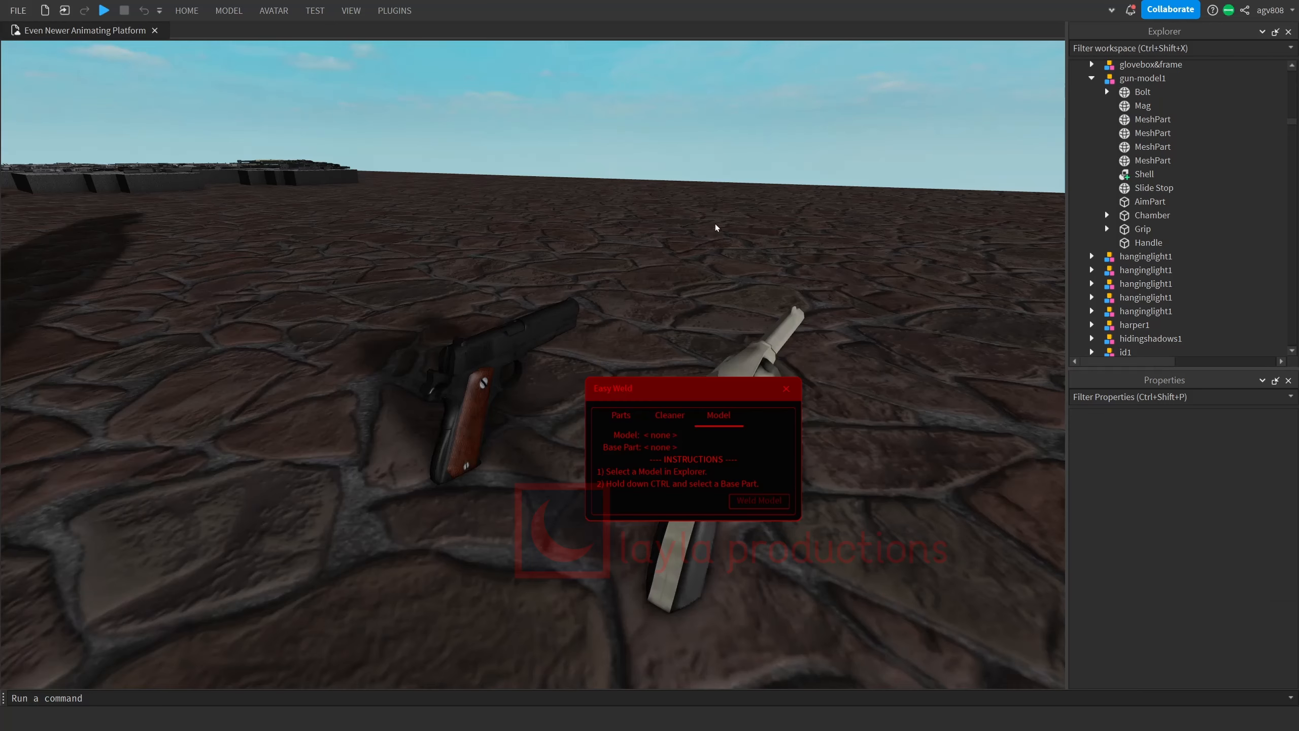
Weld the gun-model1 model with Easy Weld, using its Handle as the base part.
click(1143, 78)
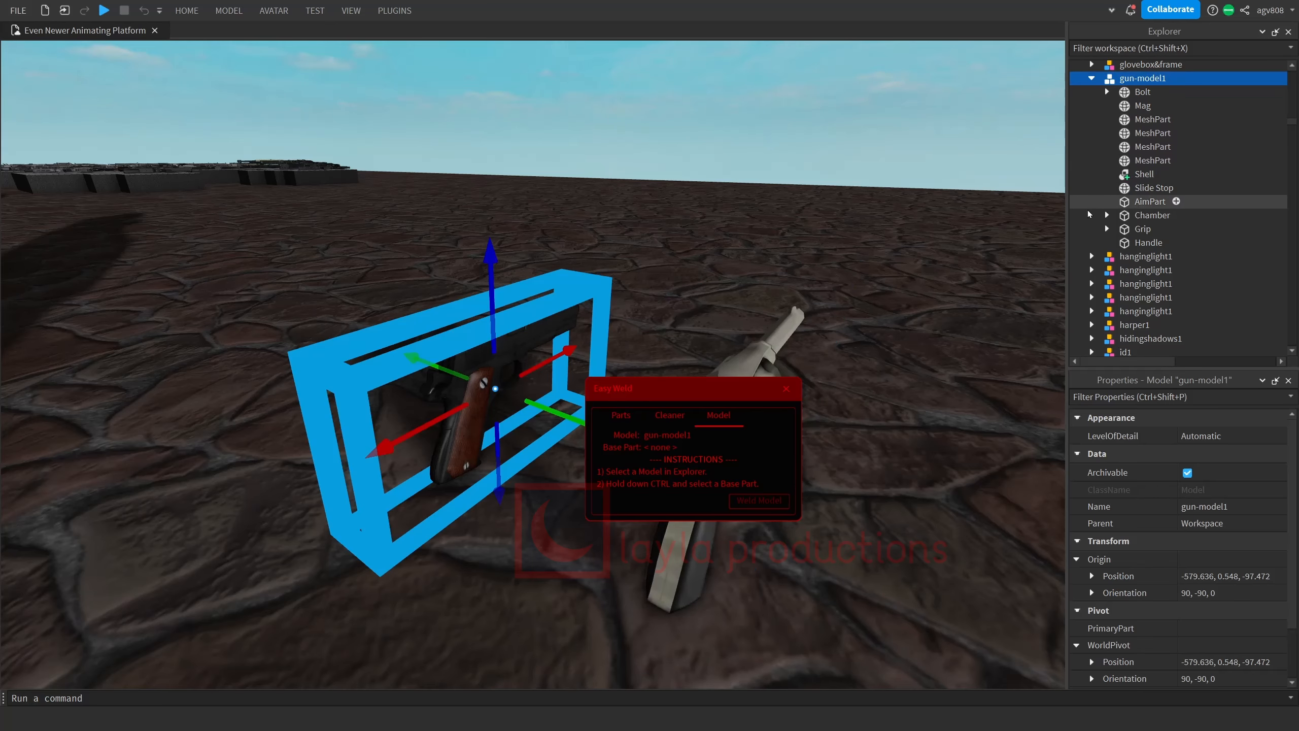
ctrl+click(1136, 243)
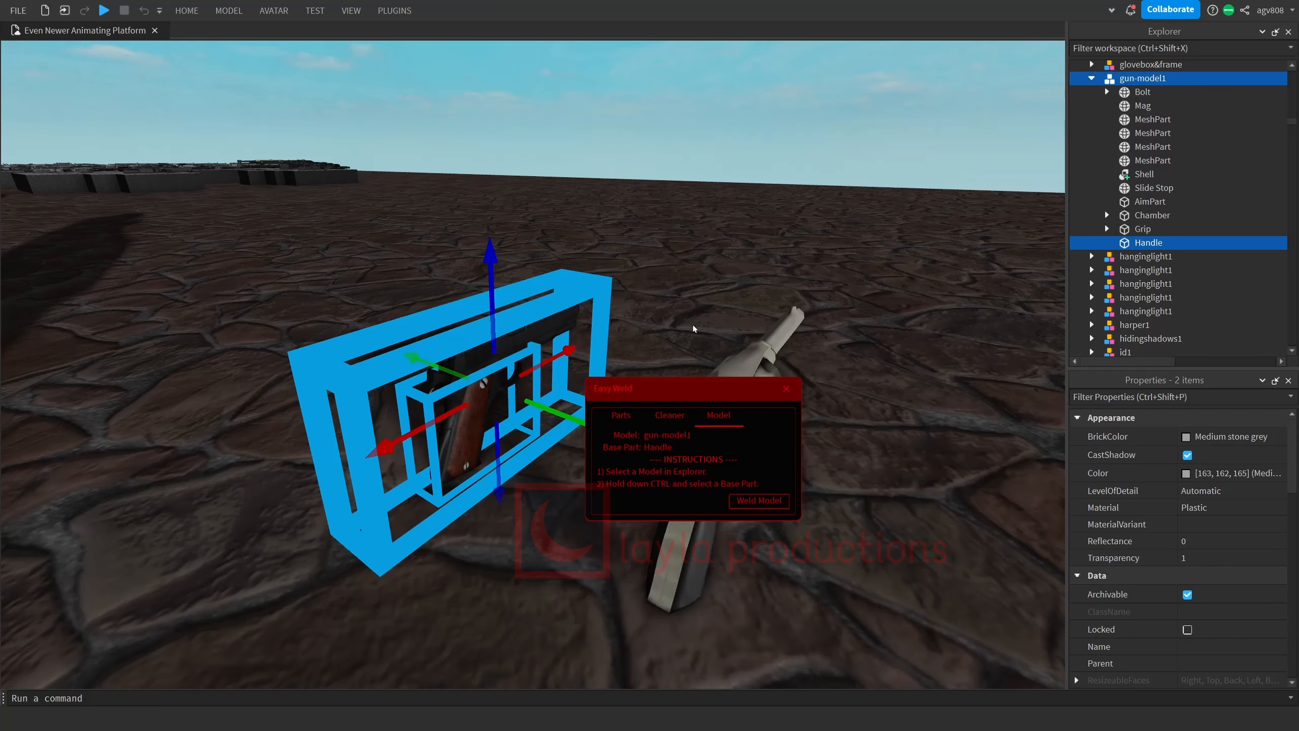
click(767, 500)
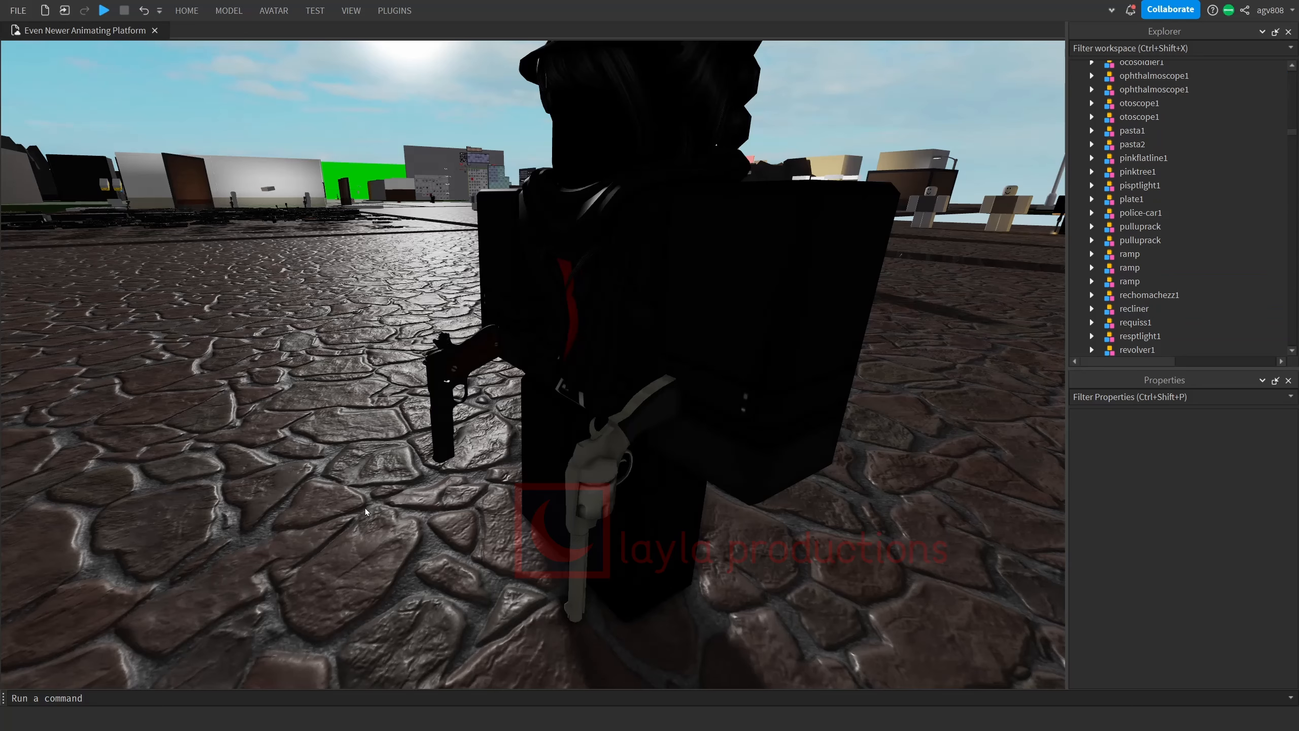
Parent revolver1 to the character's Left Arm and gun-model1 to its Right Arm.
right_drag(365, 507, 366, 507)
click(380, 444)
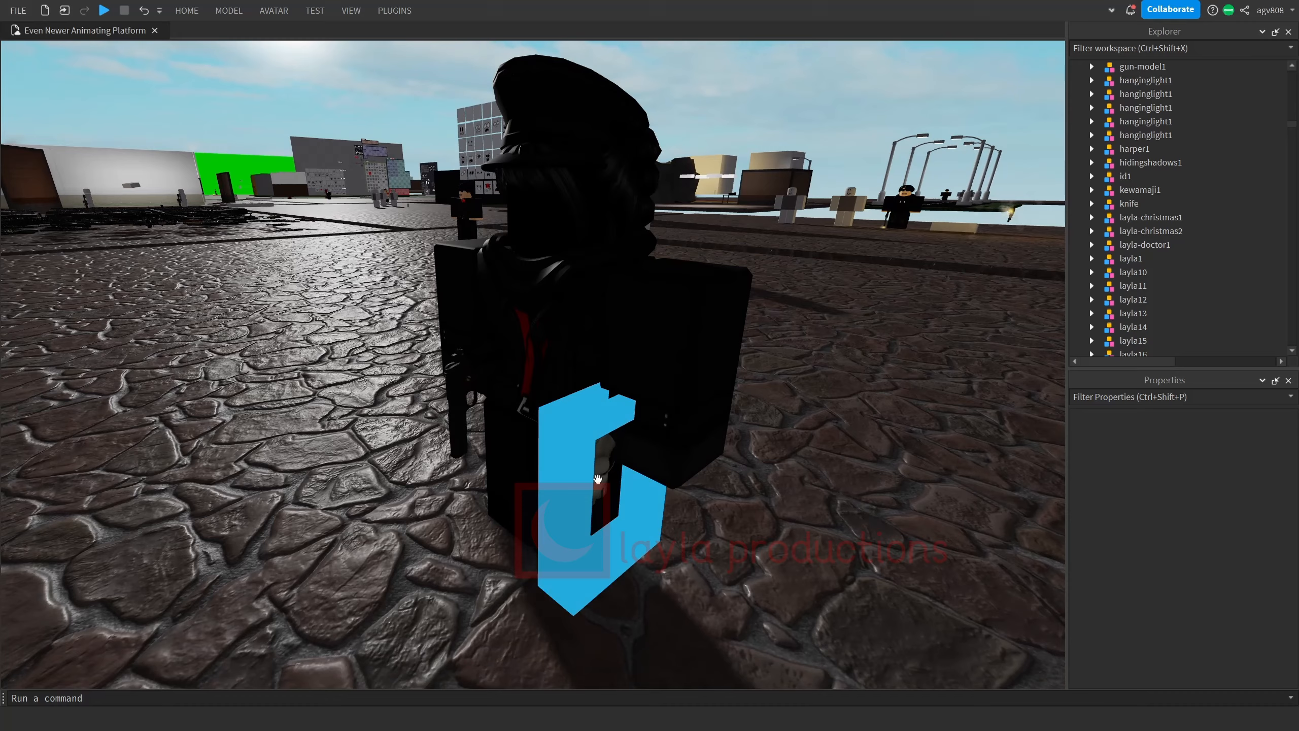
drag(1090, 239, 1151, 312)
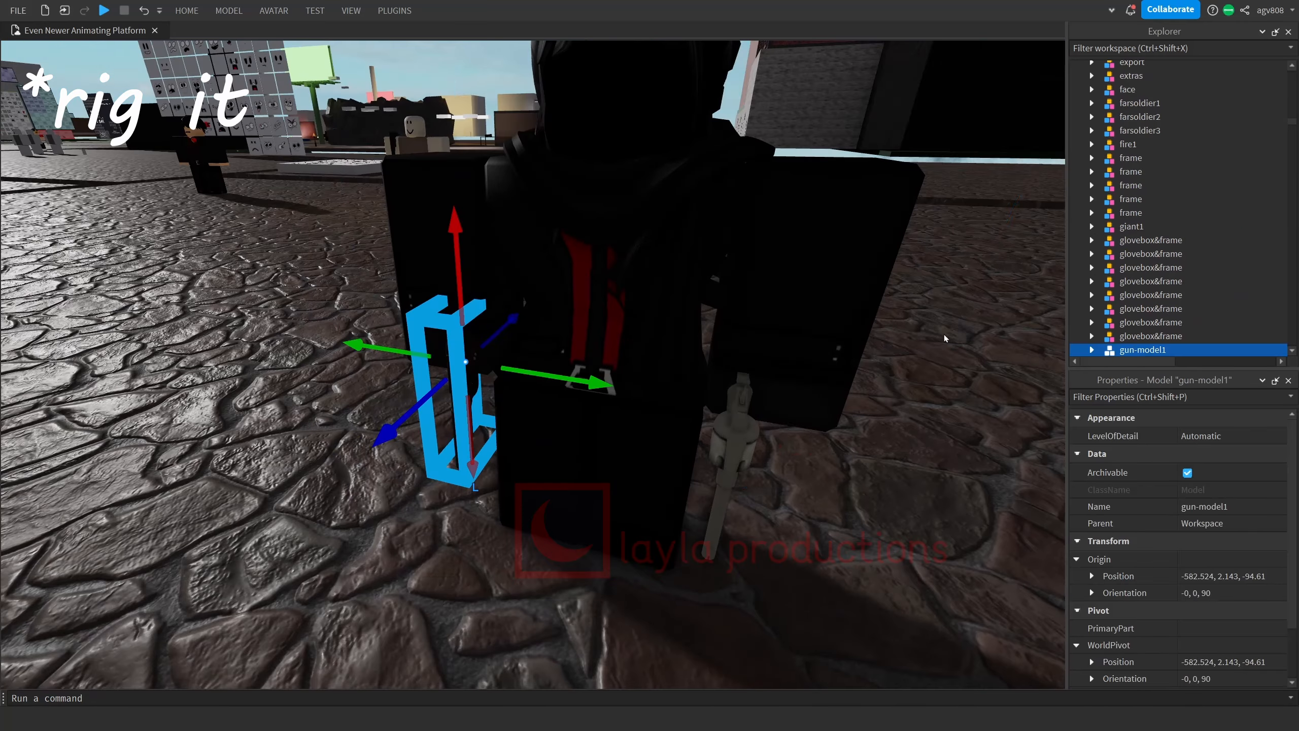
scroll(1149, 286, up, 20)
drag(1140, 351, 1141, 186)
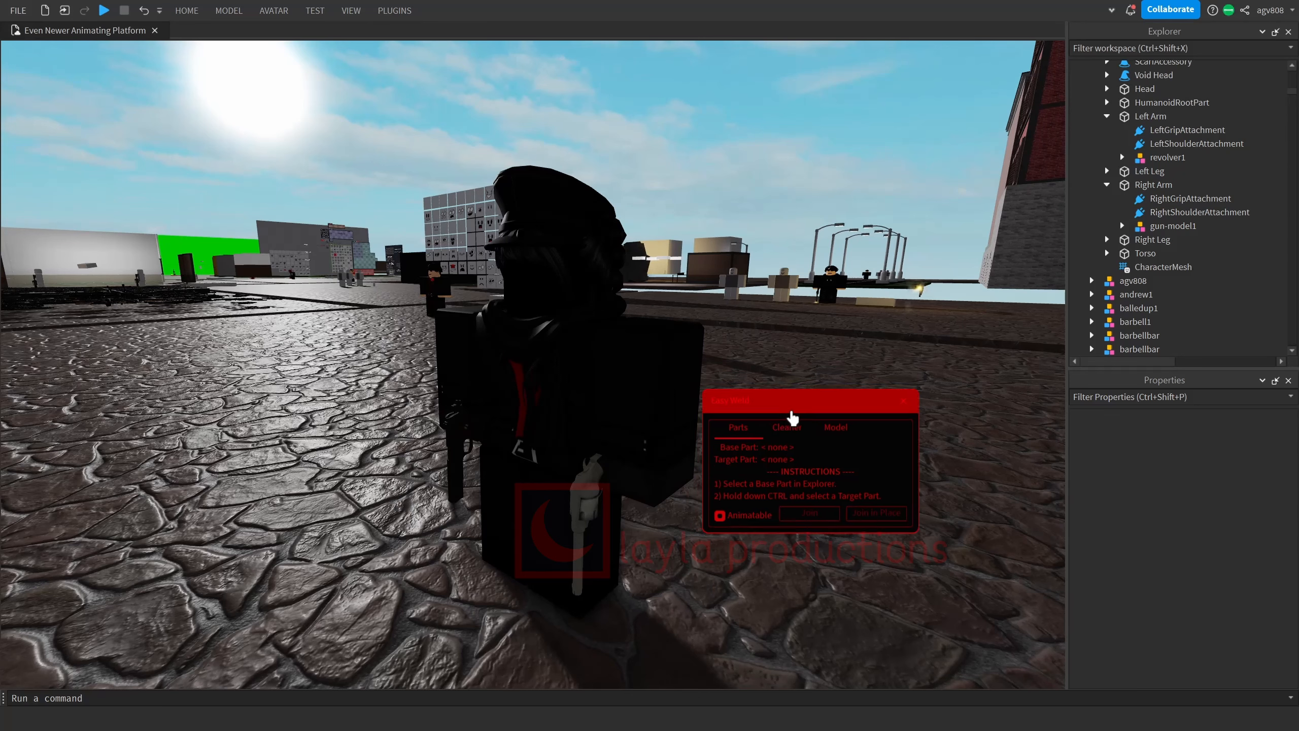
Join gun-model1's Handle in place to the character's Right Arm with Easy Weld, using the arm as the base part.
click(1122, 226)
click(1154, 186)
scroll(1170, 202, down, 2)
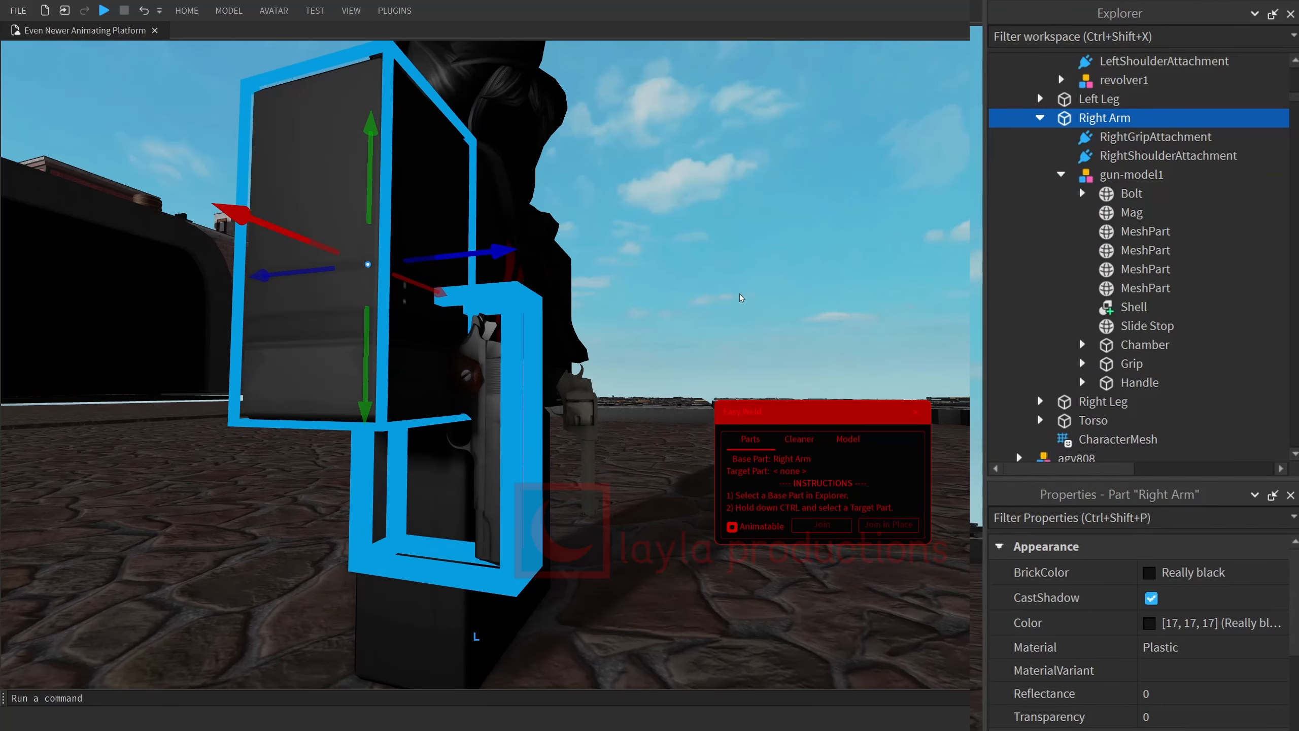
ctrl+click(1138, 382)
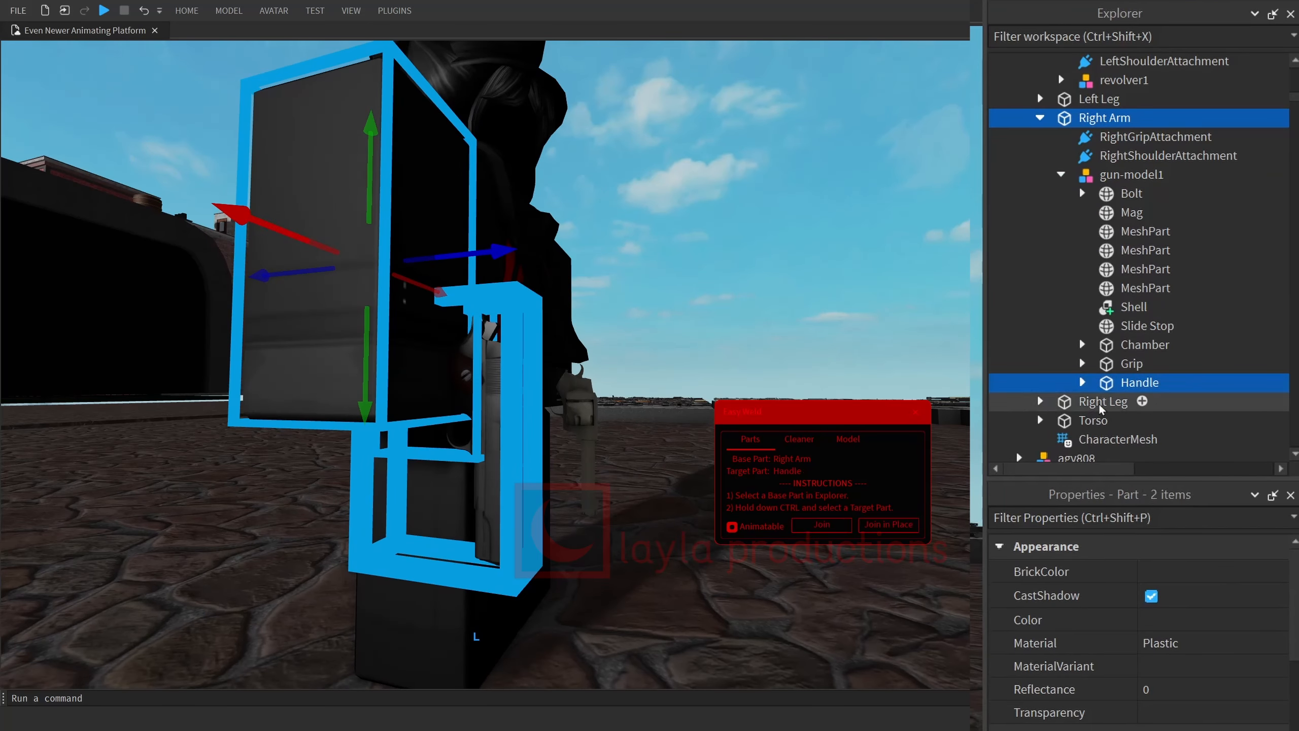
click(871, 524)
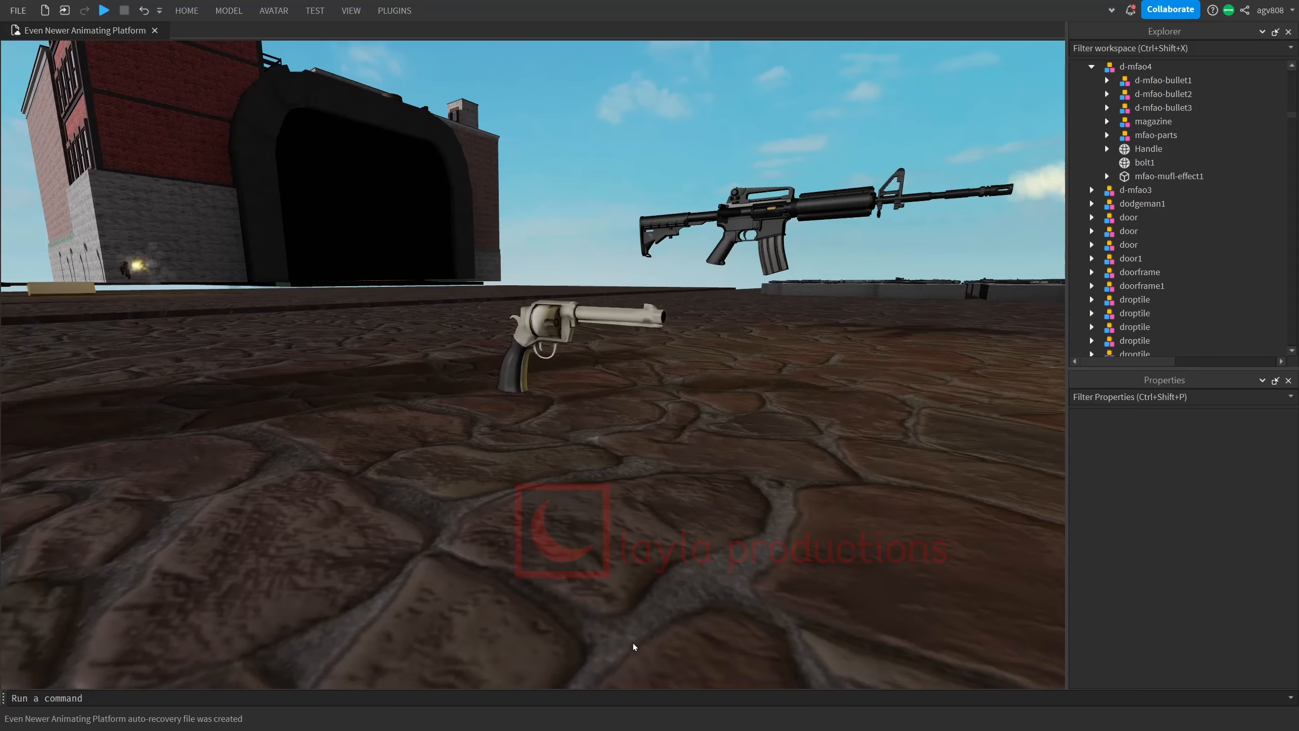
Look over the gun models in the scene and the recent models in the Toolbox.
key(w)
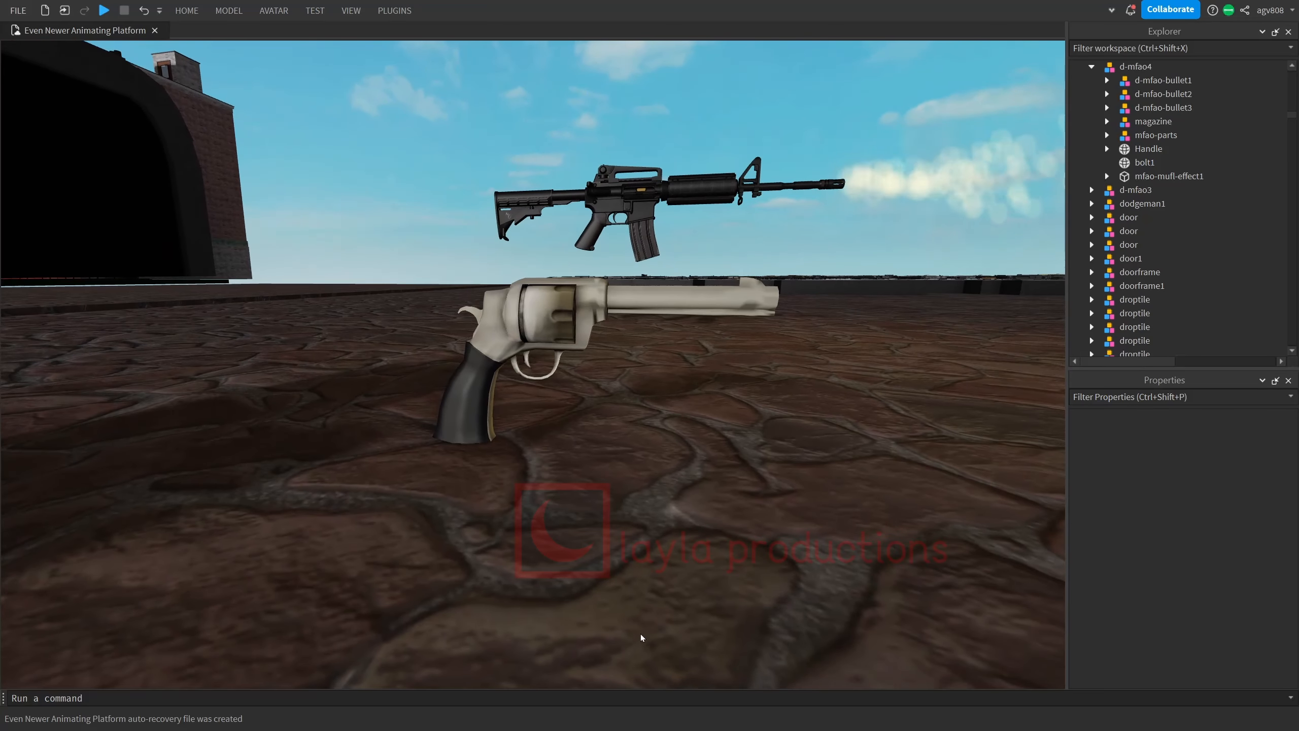
key(s)
key(e)
key(w)
key(q)
right_drag(649, 625, 652, 625)
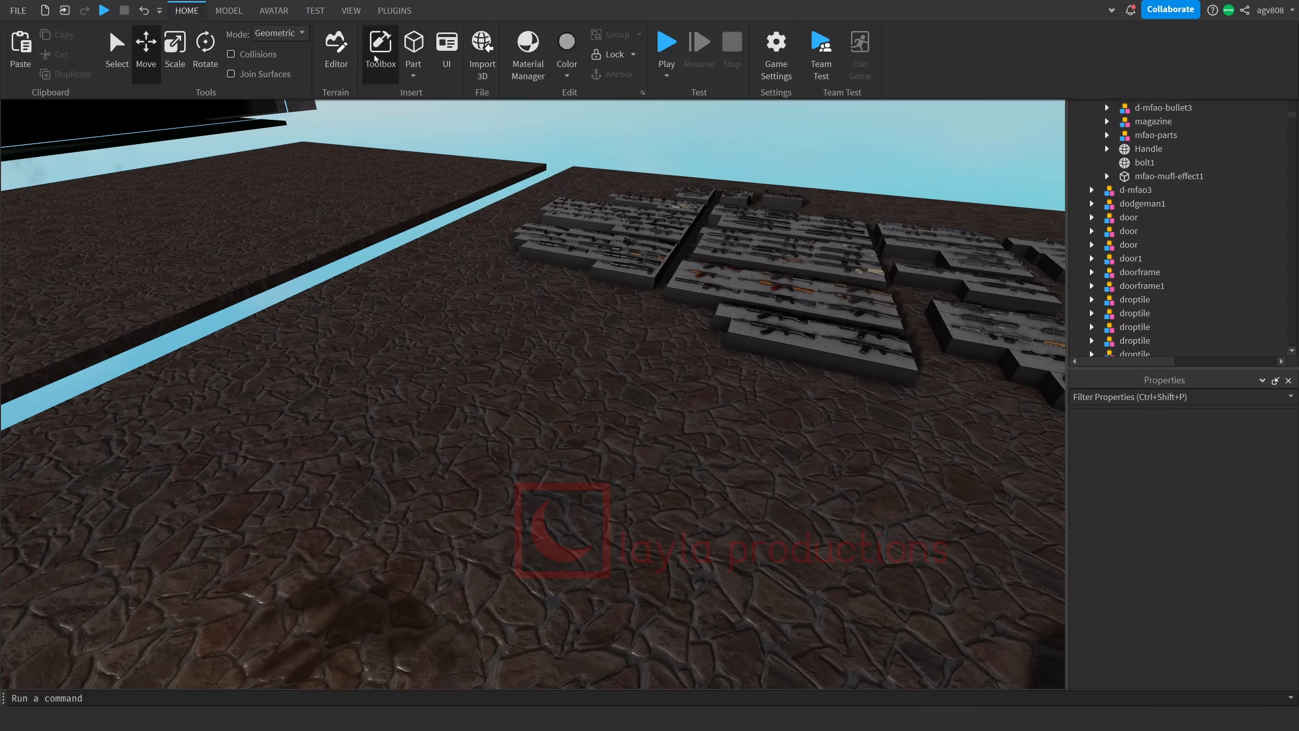
key(ctrl+F1)
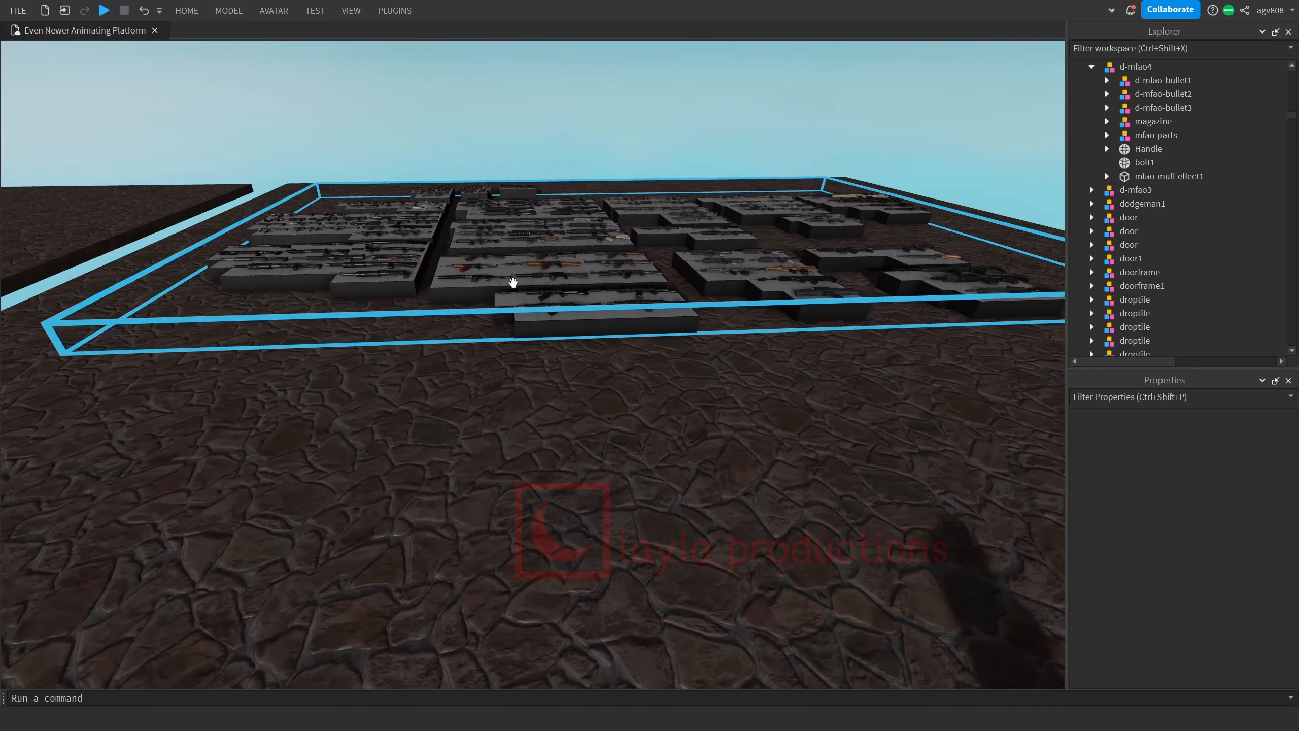
scroll(513, 281, up, 5)
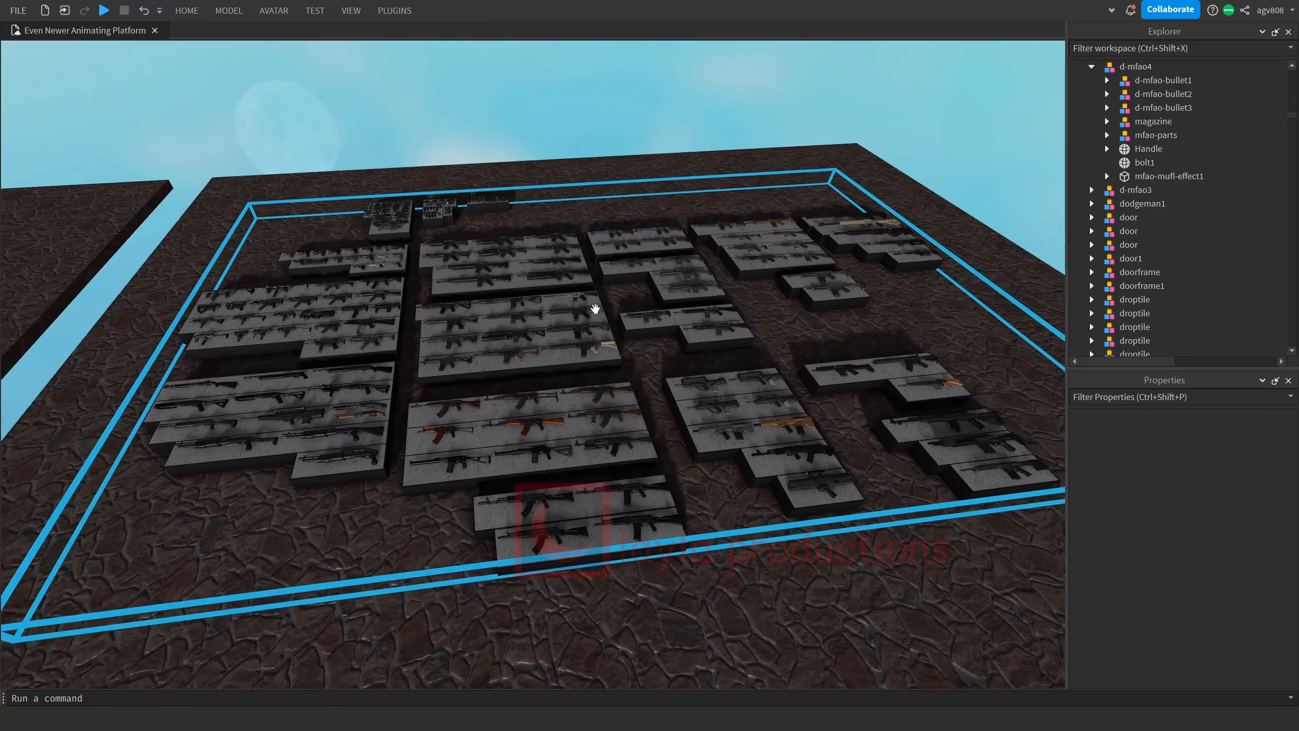
Inspect the components of the d-mfao4 rifle: its bullets, magazine, mfao-parts, Handle, bolt1 and mfao-mufl-effect1.
click(496, 384)
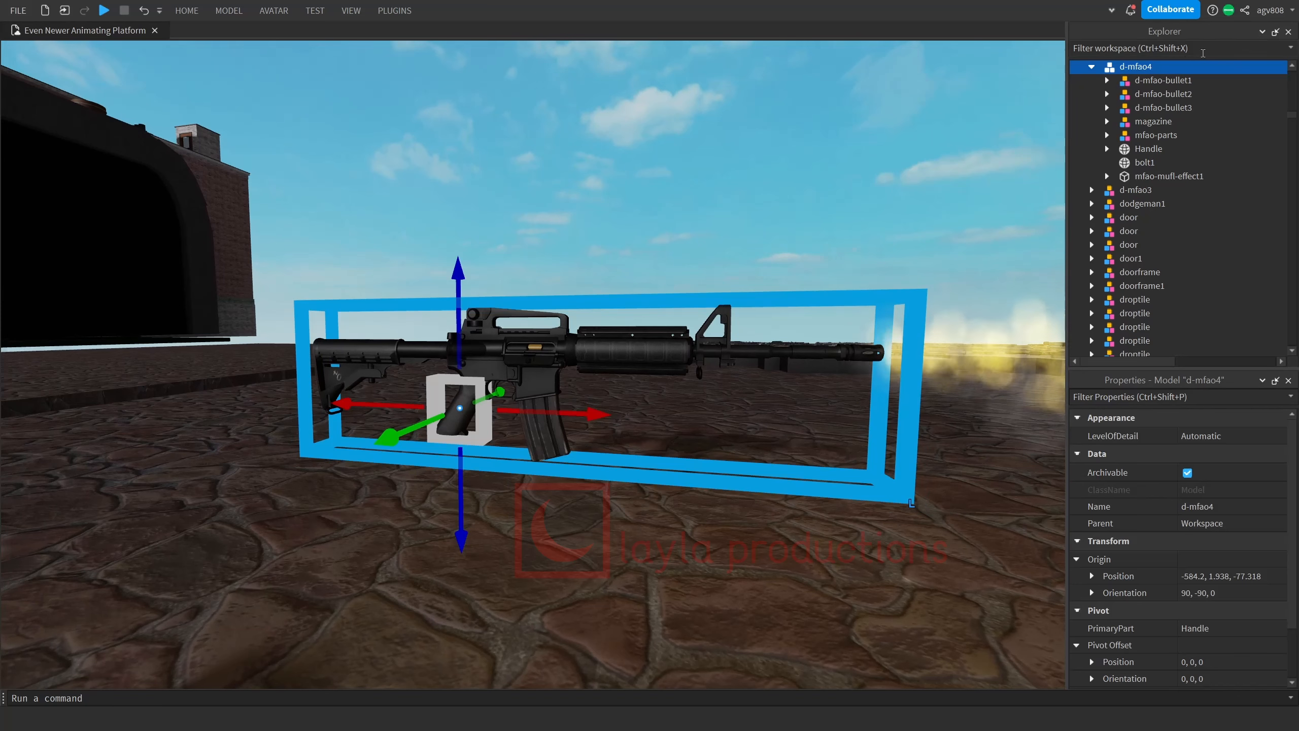
click(1165, 79)
click(1159, 94)
click(1134, 122)
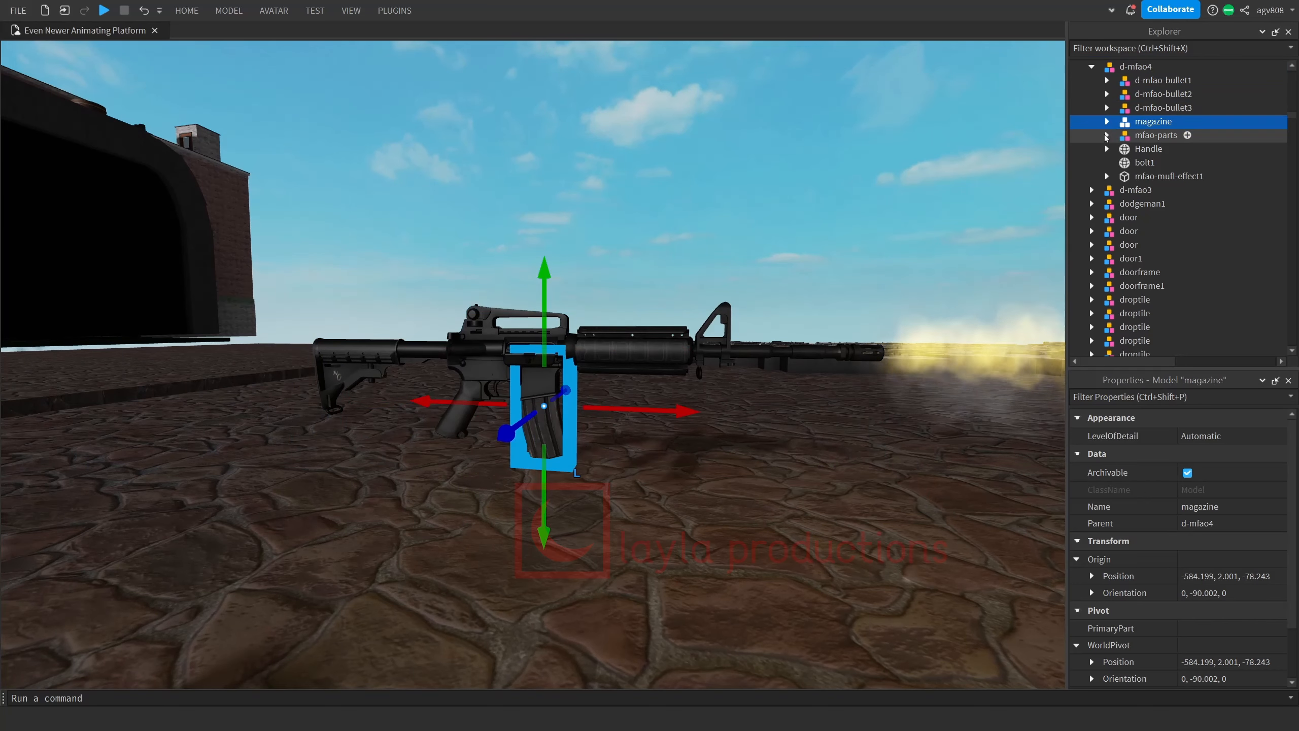
click(1131, 136)
click(1126, 149)
click(1130, 162)
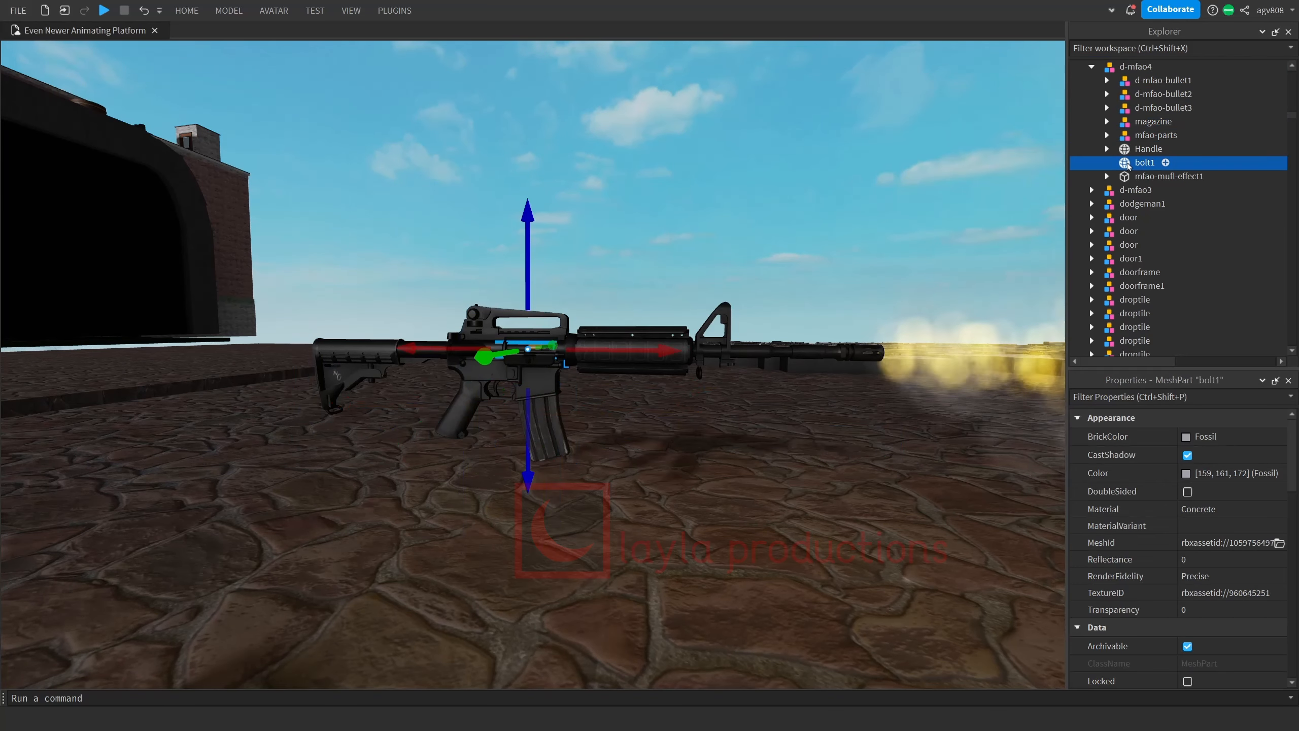
click(1132, 175)
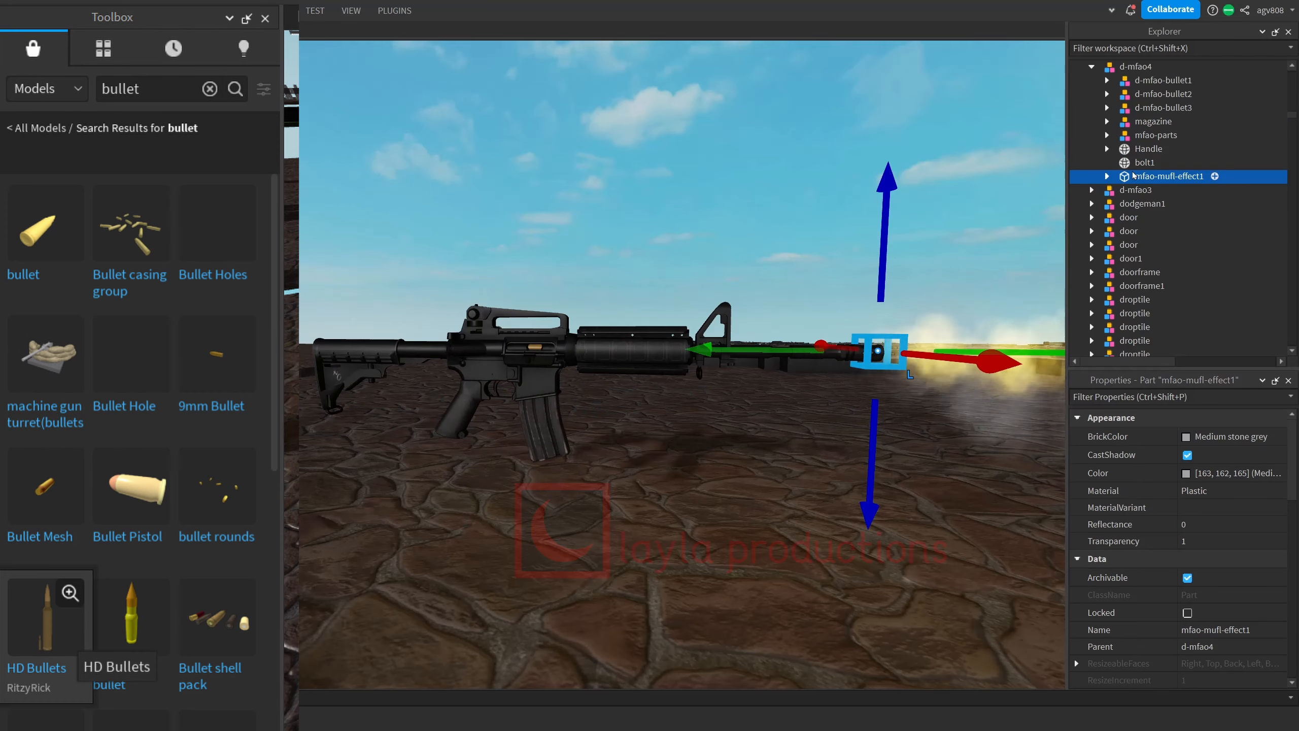
click(873, 550)
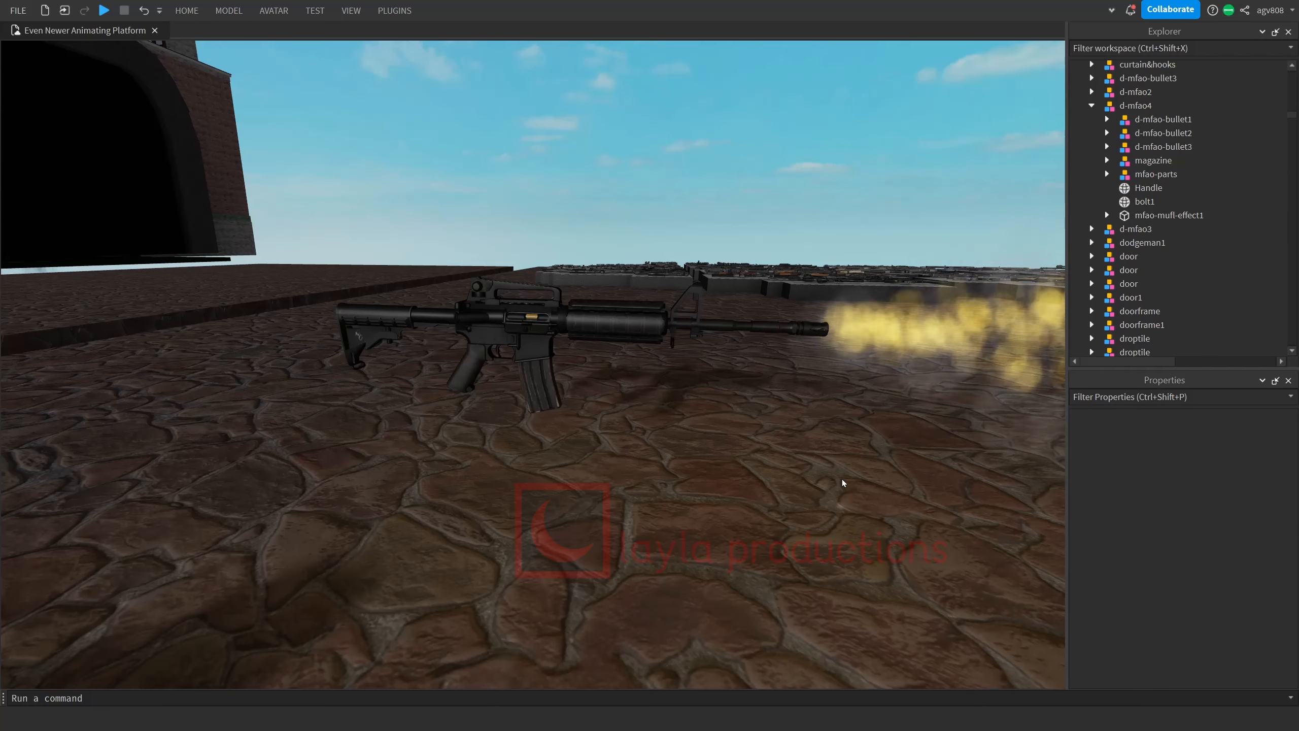
Weld the d-mfao4 rifle model with Easy Weld, using its Handle as the base part, and review the created welds.
click(525, 352)
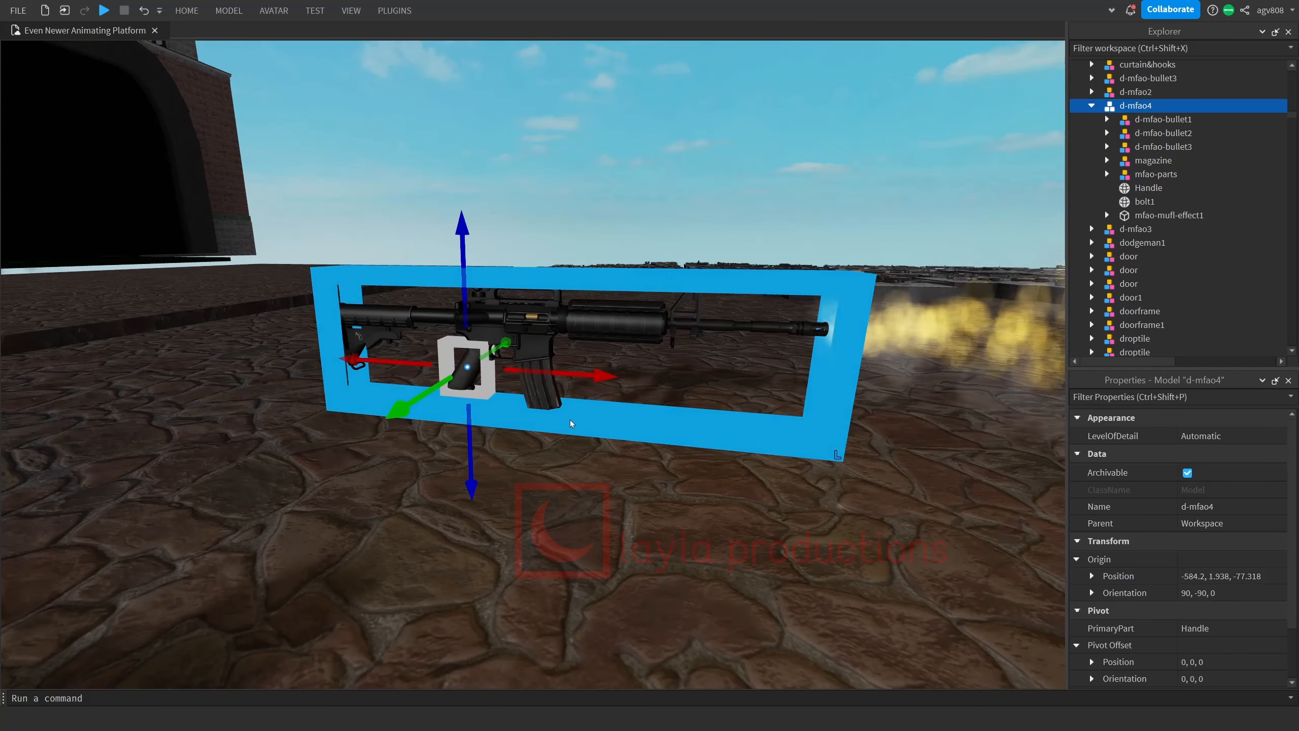
ctrl+click(1148, 187)
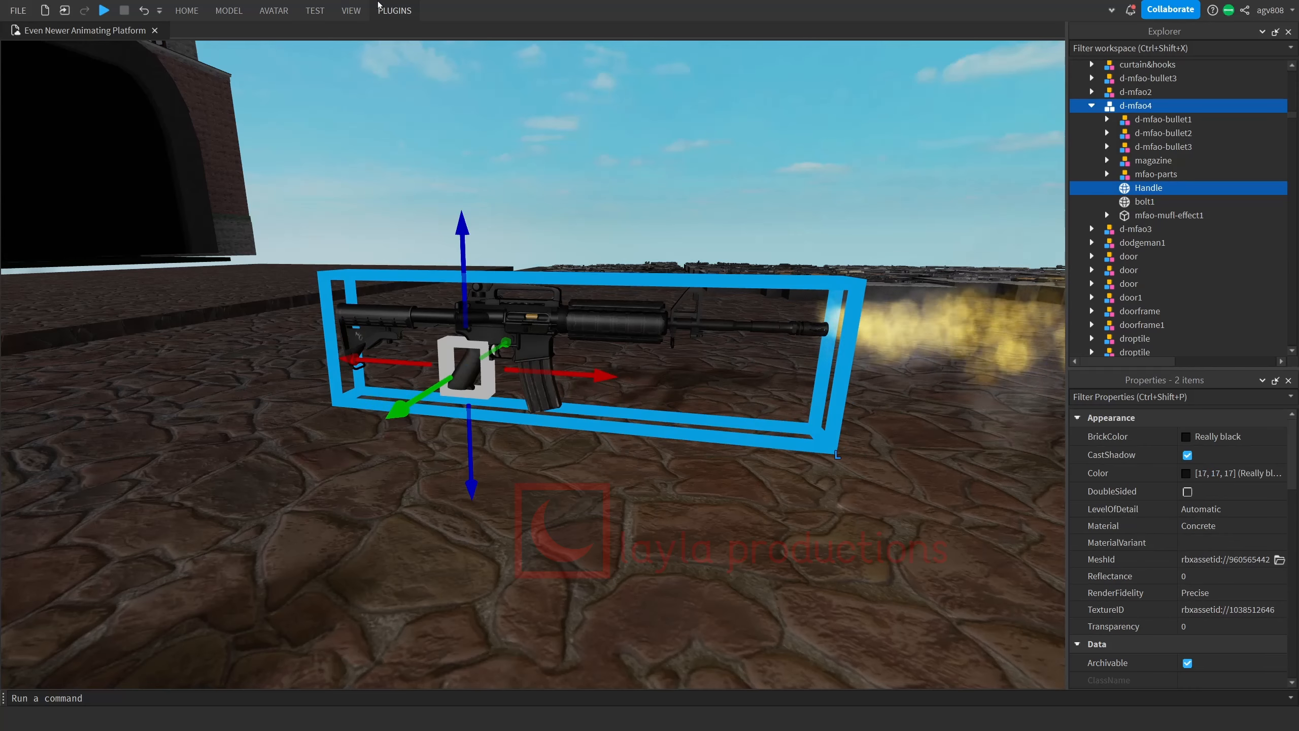
click(389, 9)
click(526, 57)
click(766, 224)
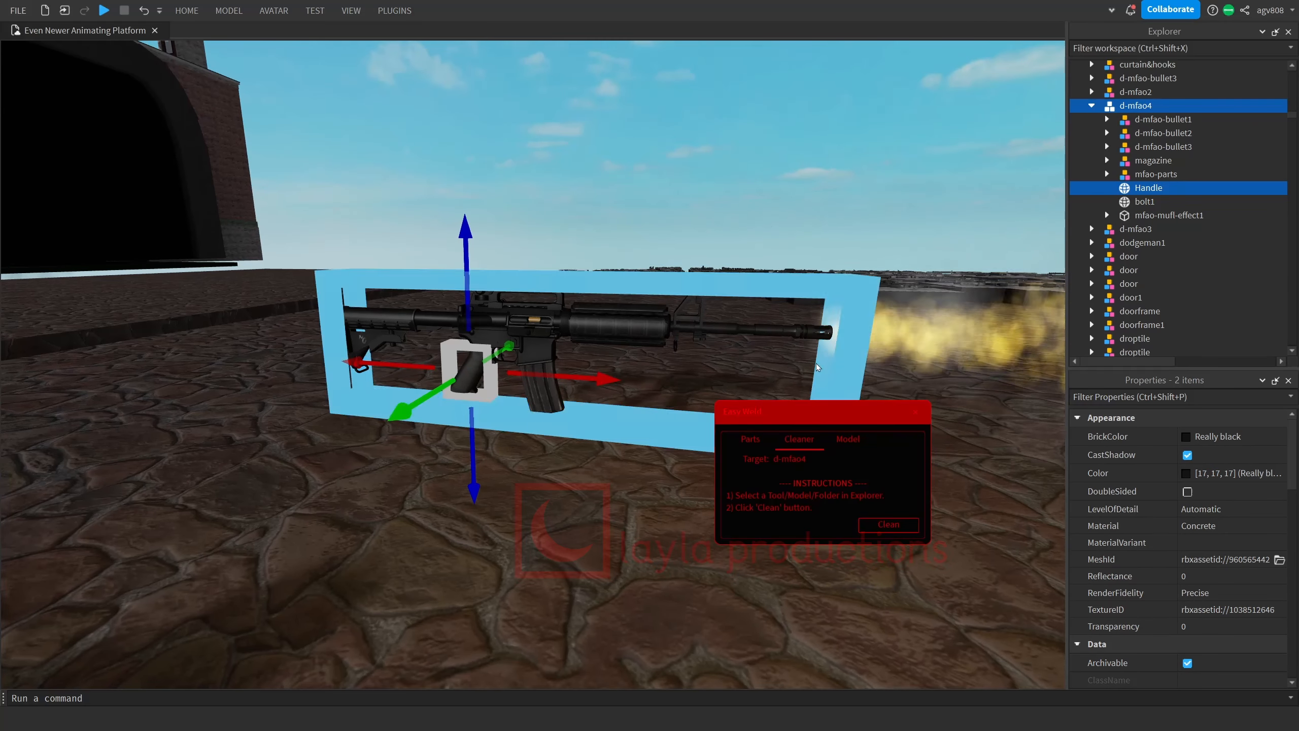
click(847, 439)
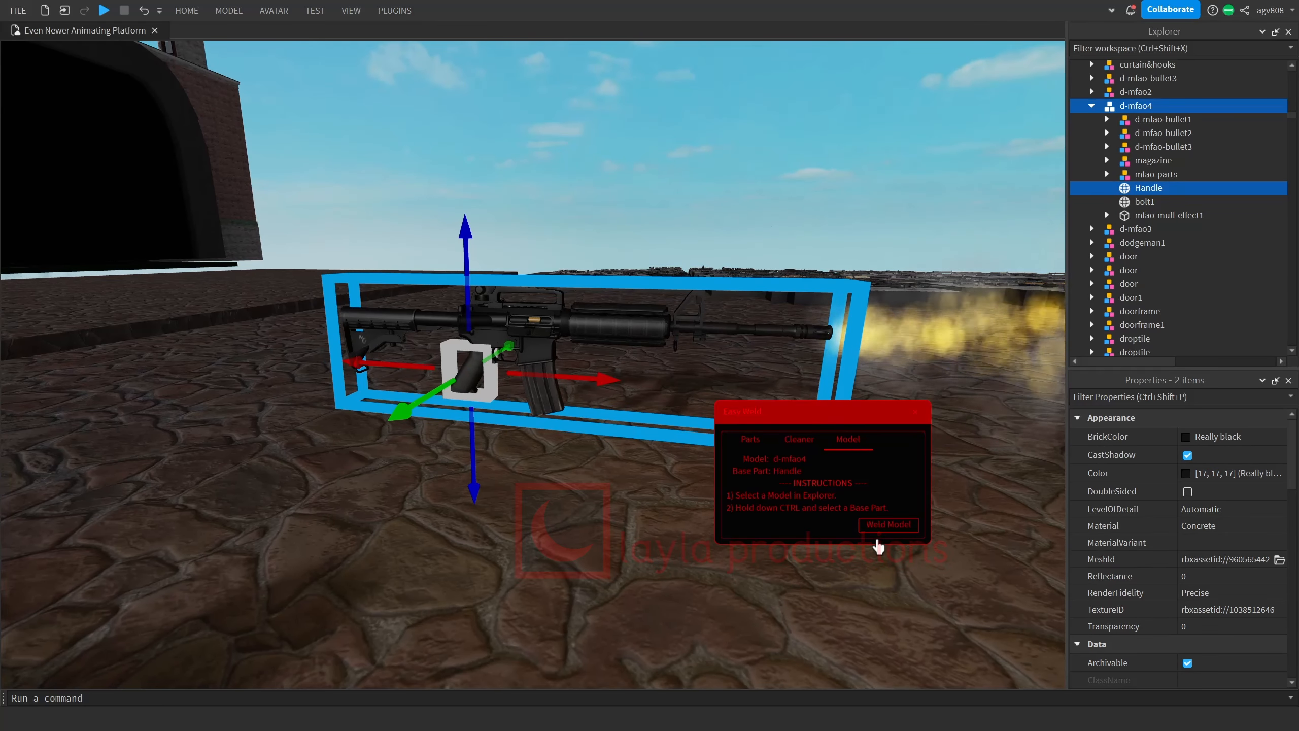
click(889, 524)
scroll(1072, 320, down, 2)
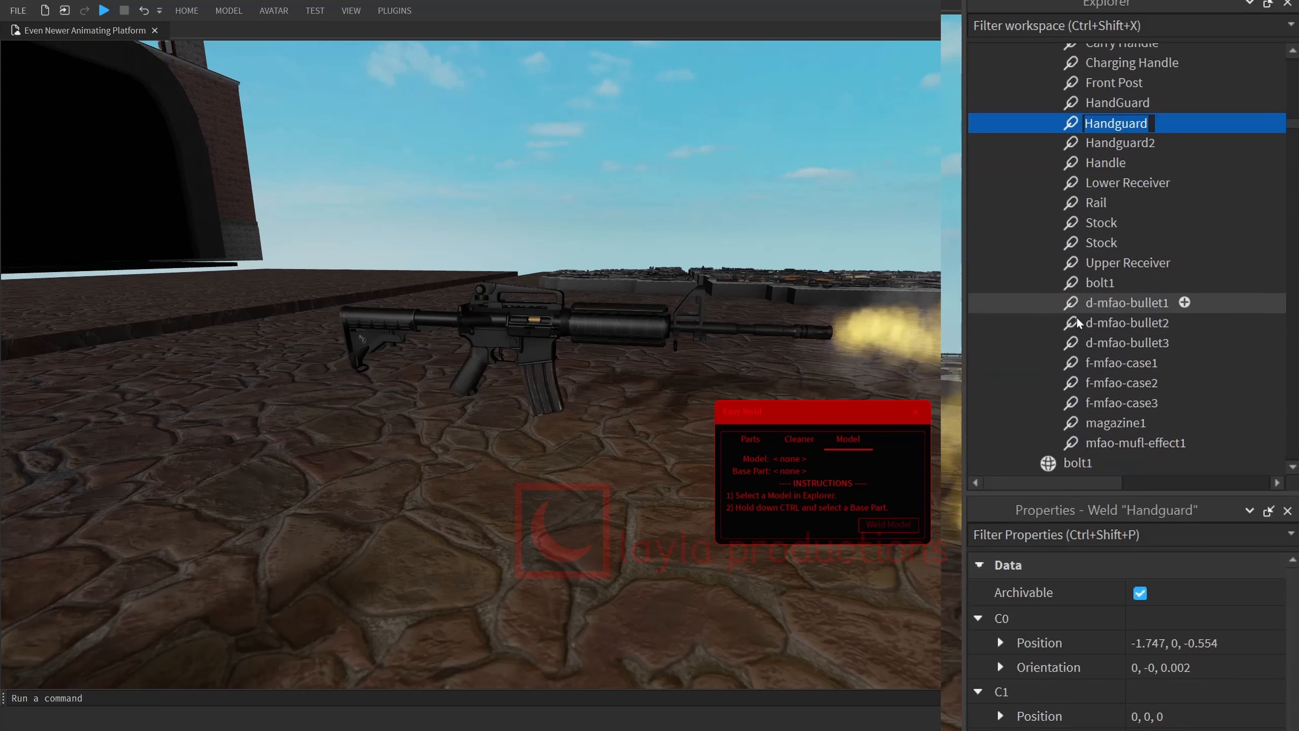
Delete the rifle Handle's welds for bolt1, the three bullets, the three cases, magazine1 and mfao-mufl-effect1.
click(1100, 282)
shift+click(1100, 302)
shift+click(1099, 342)
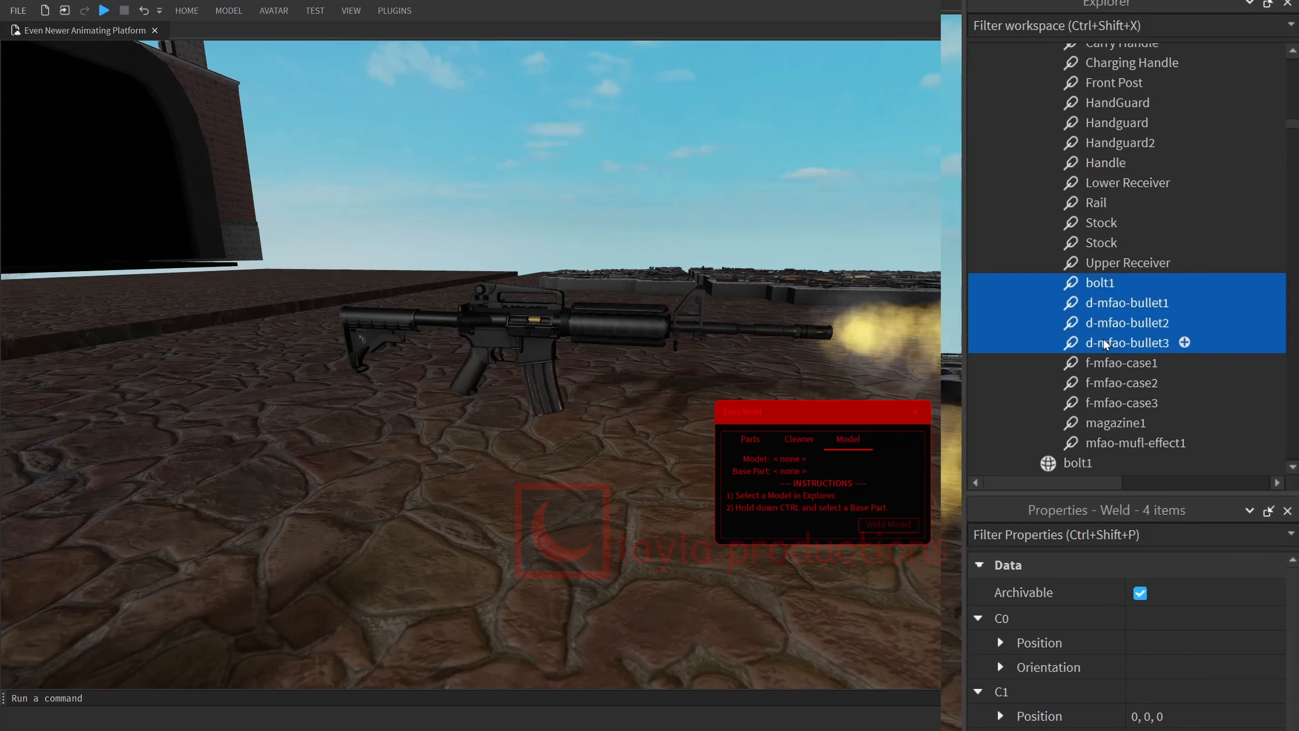
shift+click(1120, 382)
shift+click(1119, 403)
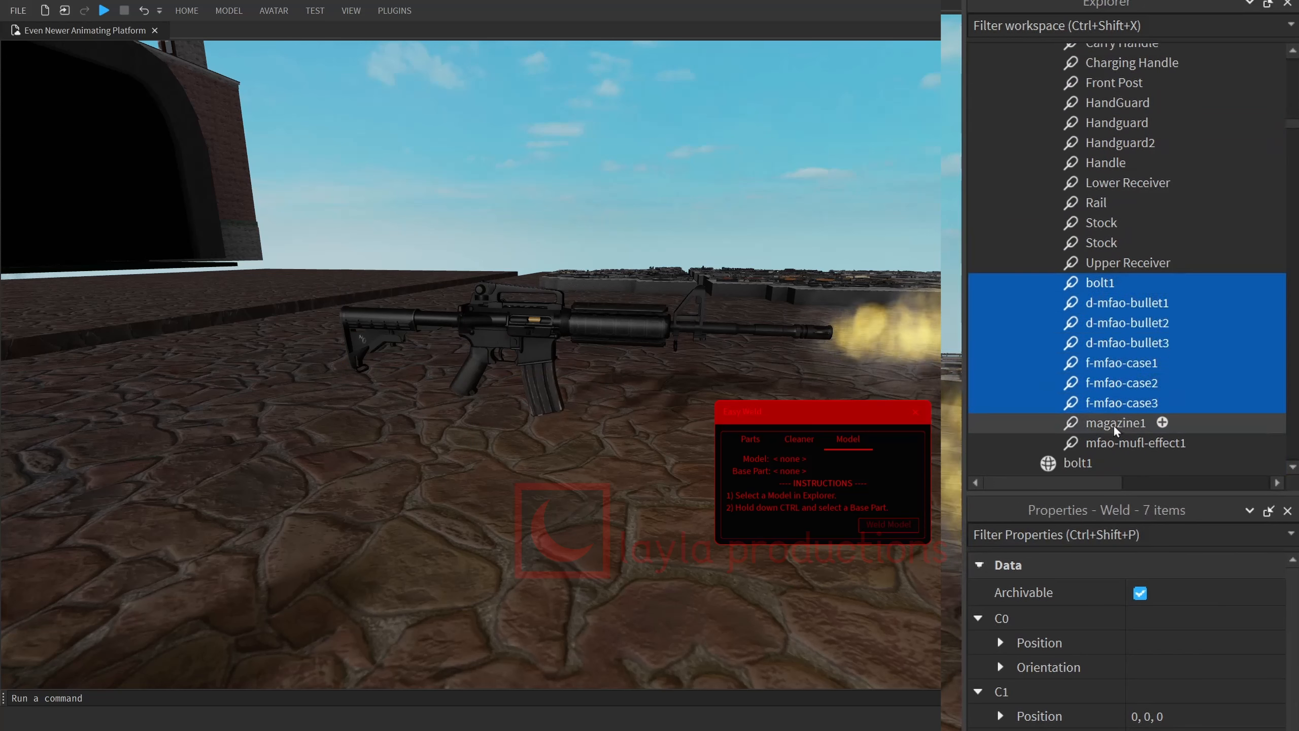
shift+click(1113, 423)
shift+click(1118, 443)
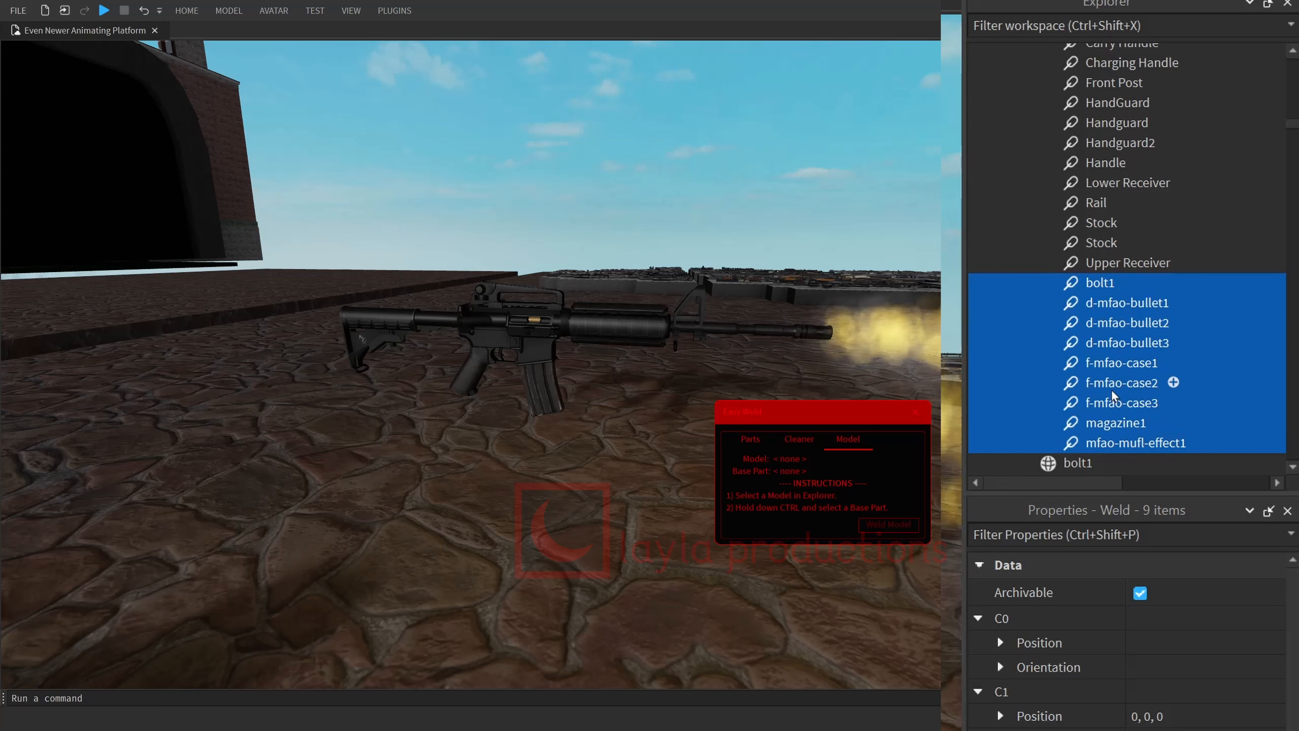
key(Delete)
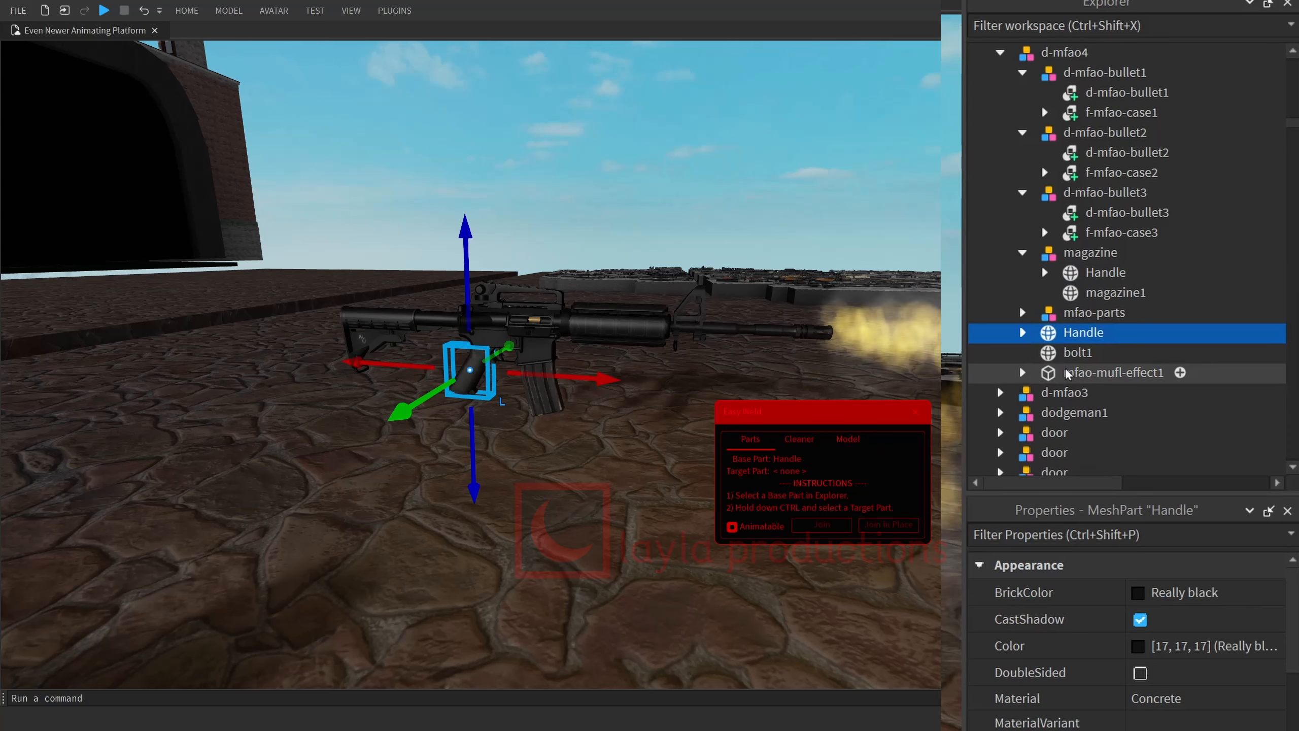
Join mfao-mufl-effect1, bolt1, the magazine's Handle and f-mfao-case1 to 3 in place to d-mfao4's Handle as animatable joints.
shift+click(1065, 373)
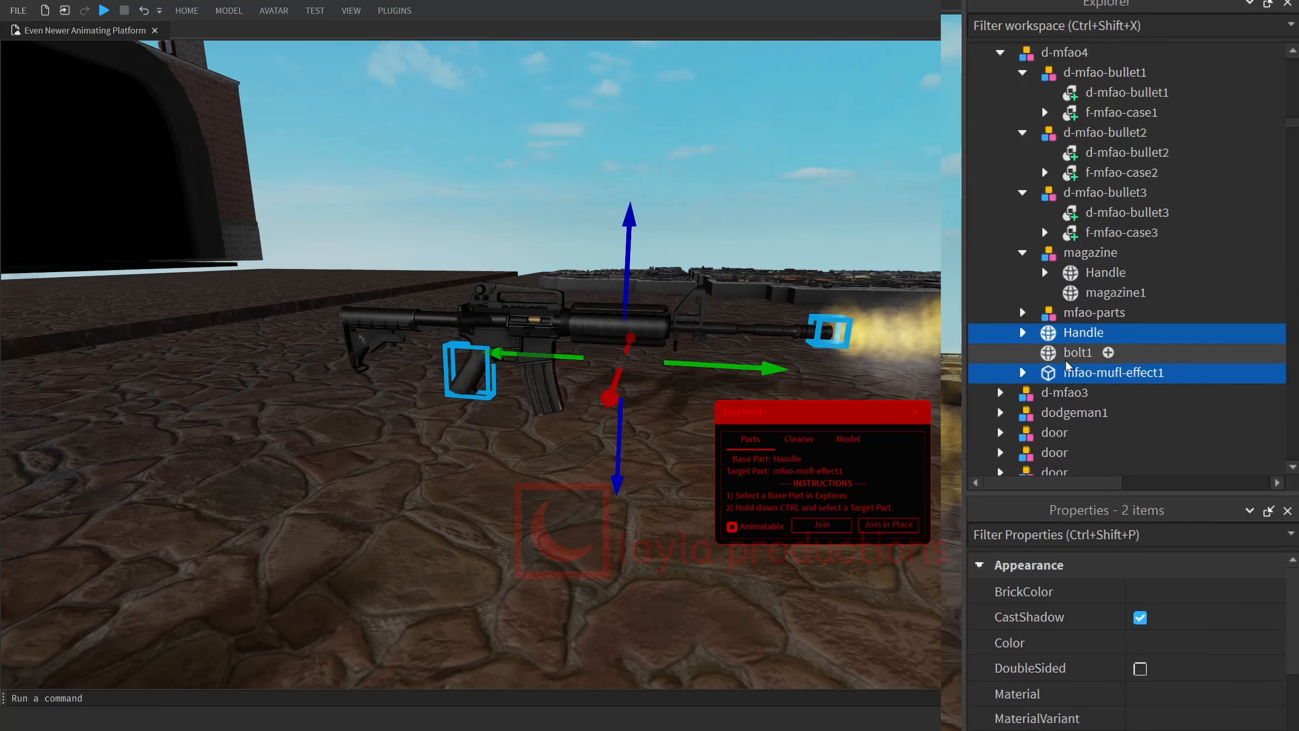
ctrl+click(1105, 272)
ctrl+click(1105, 232)
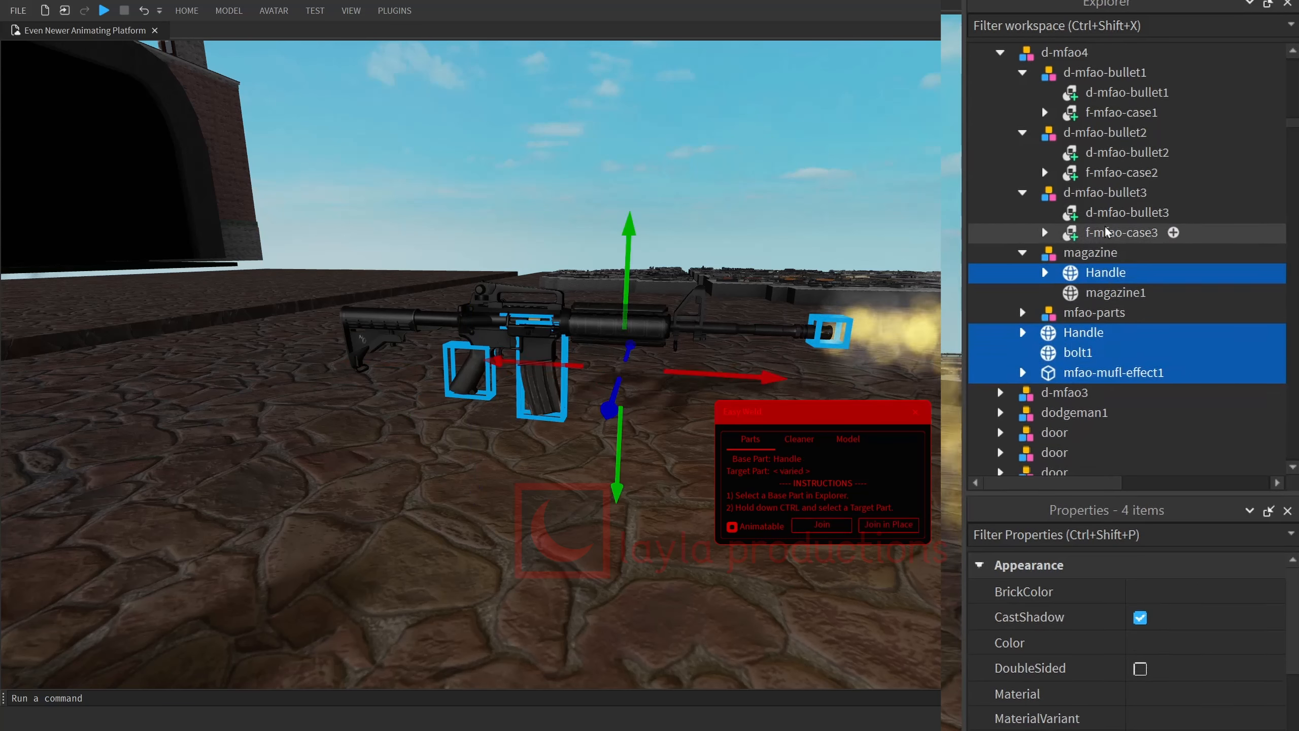
ctrl+click(1120, 172)
ctrl+click(1120, 112)
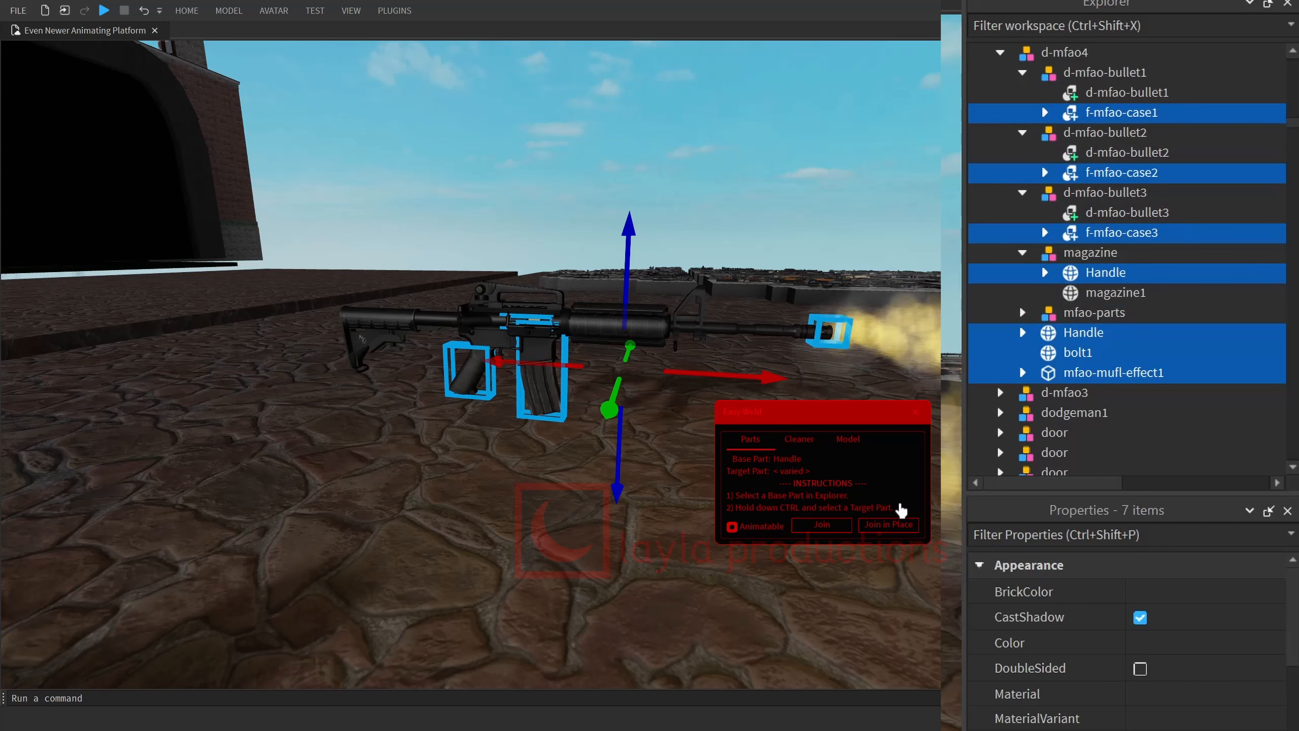
click(892, 528)
scroll(1058, 376, down, 7)
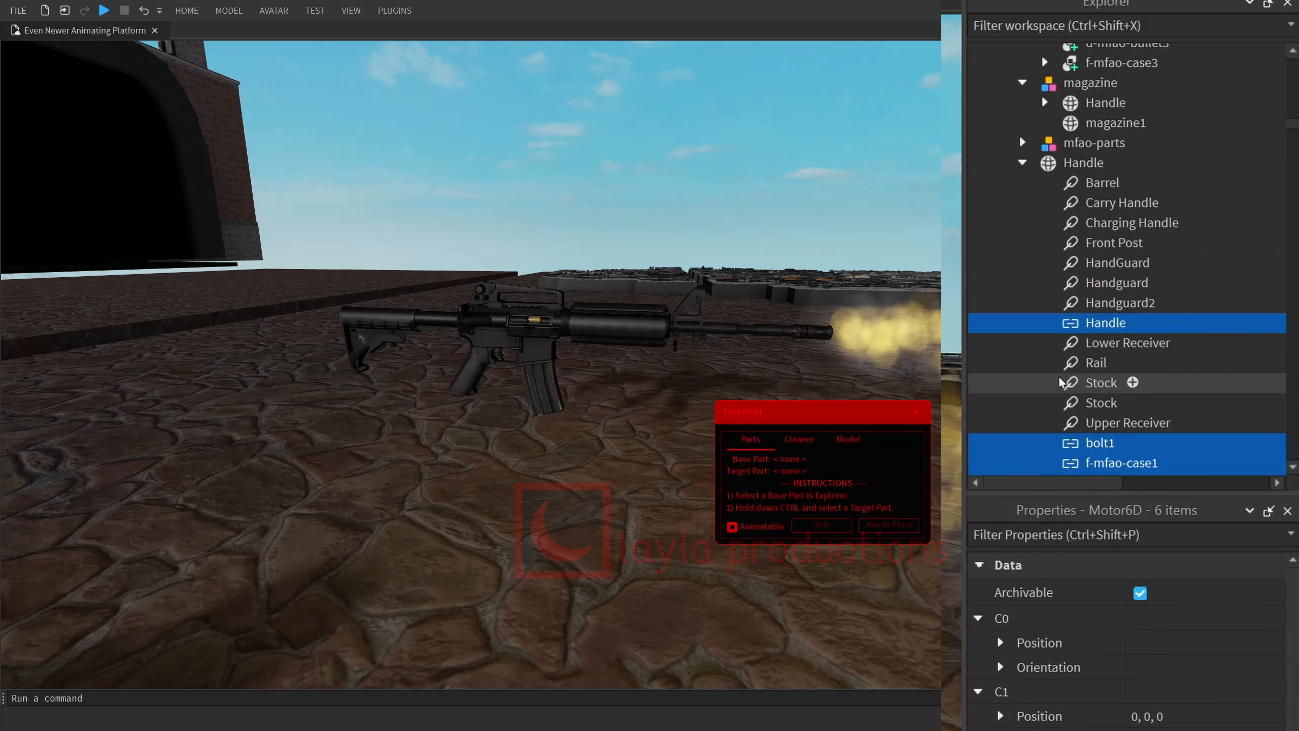
scroll(996, 428, up, 1)
click(1061, 395)
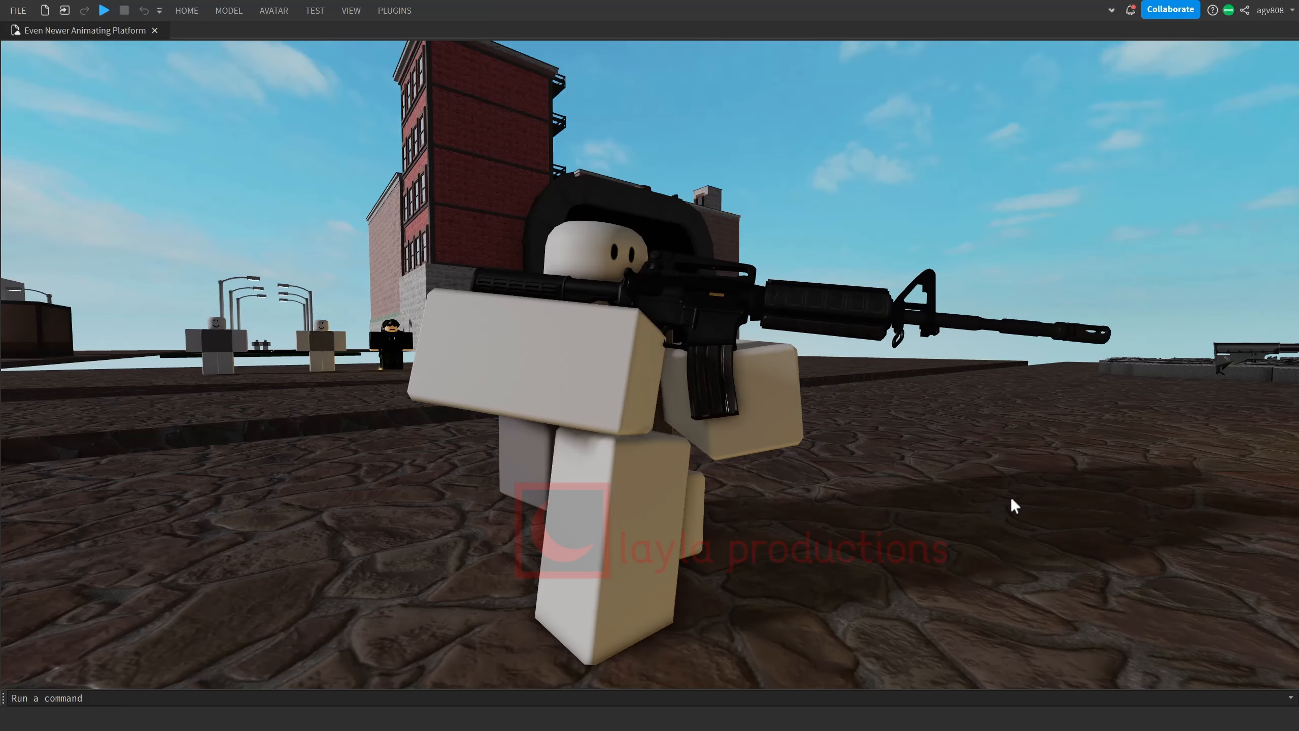
Step through the shooting animation from frame 13 to examine the muzzle flash and the bullet's motion.
key(h)
right_drag(1012, 500, 1016, 501)
scroll(1015, 502, up, 2)
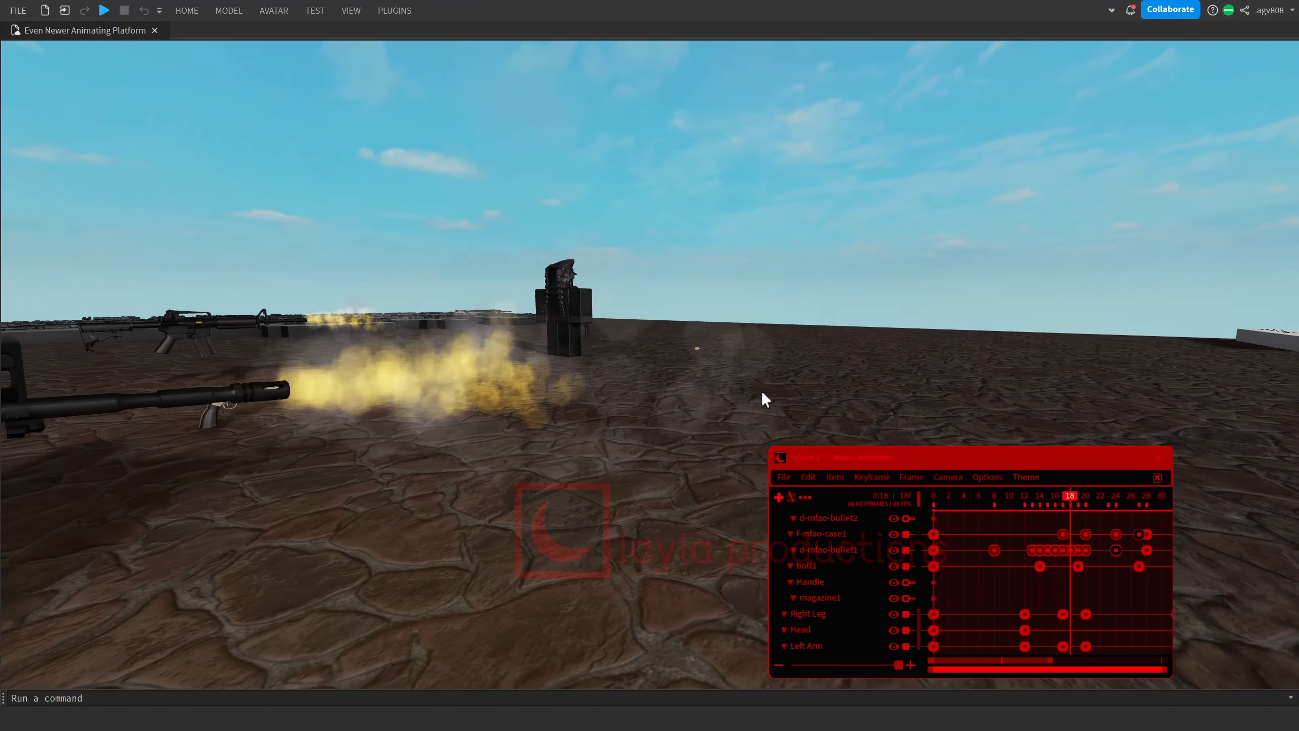
click(1026, 499)
drag(1027, 500, 1030, 501)
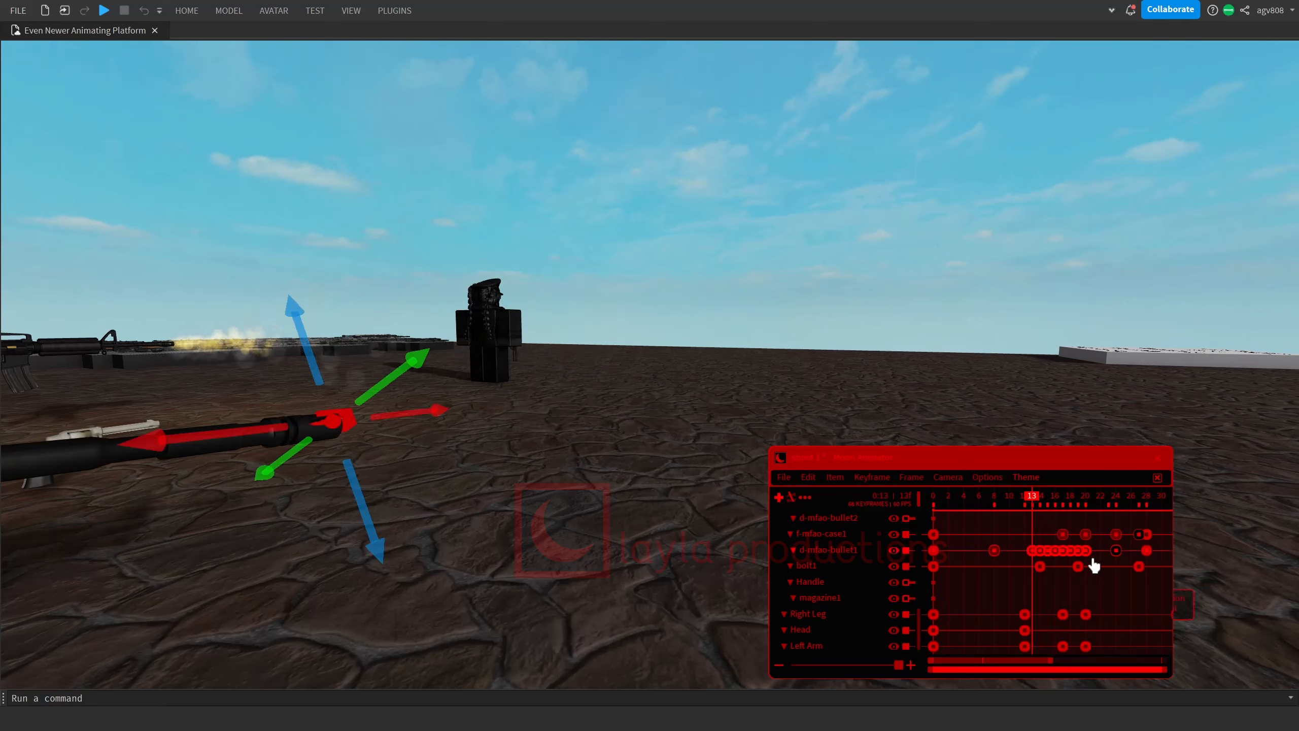
key(Right)
key(Right)
key(Right)
key(Right)
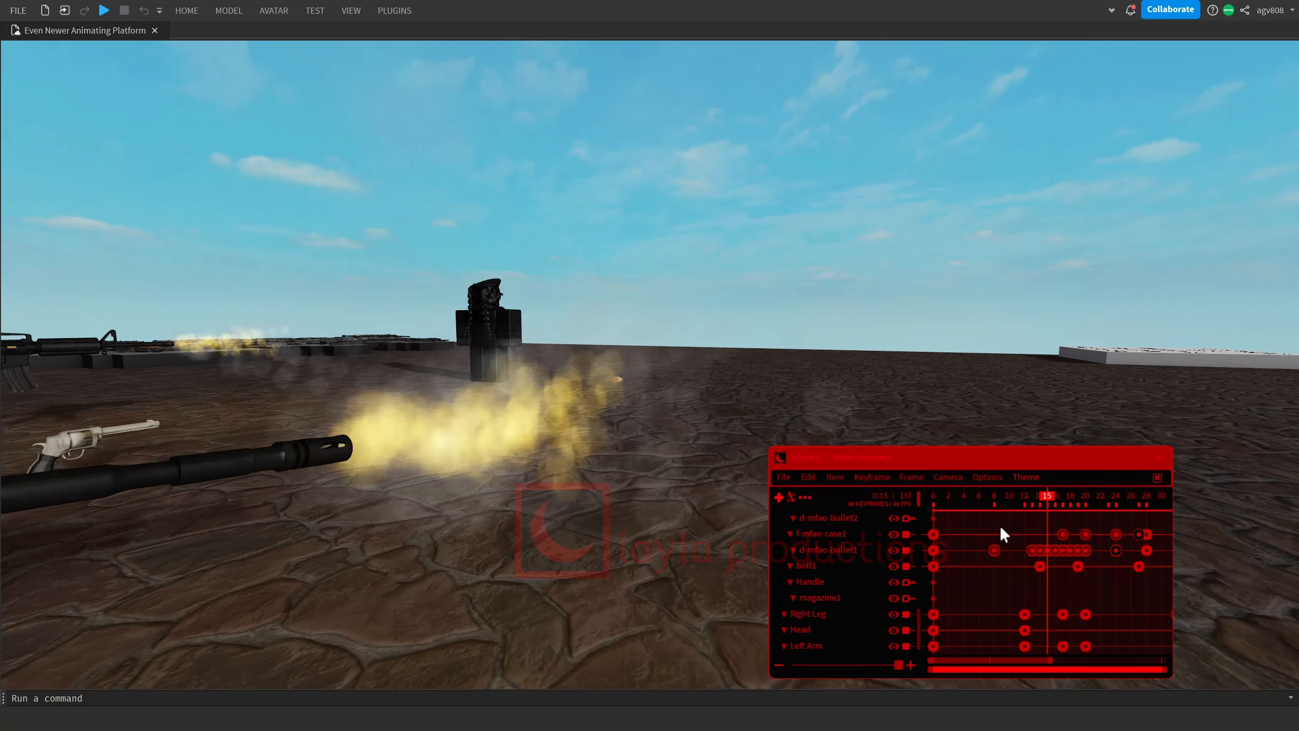
key(Right)
key(Right)
key(Right)
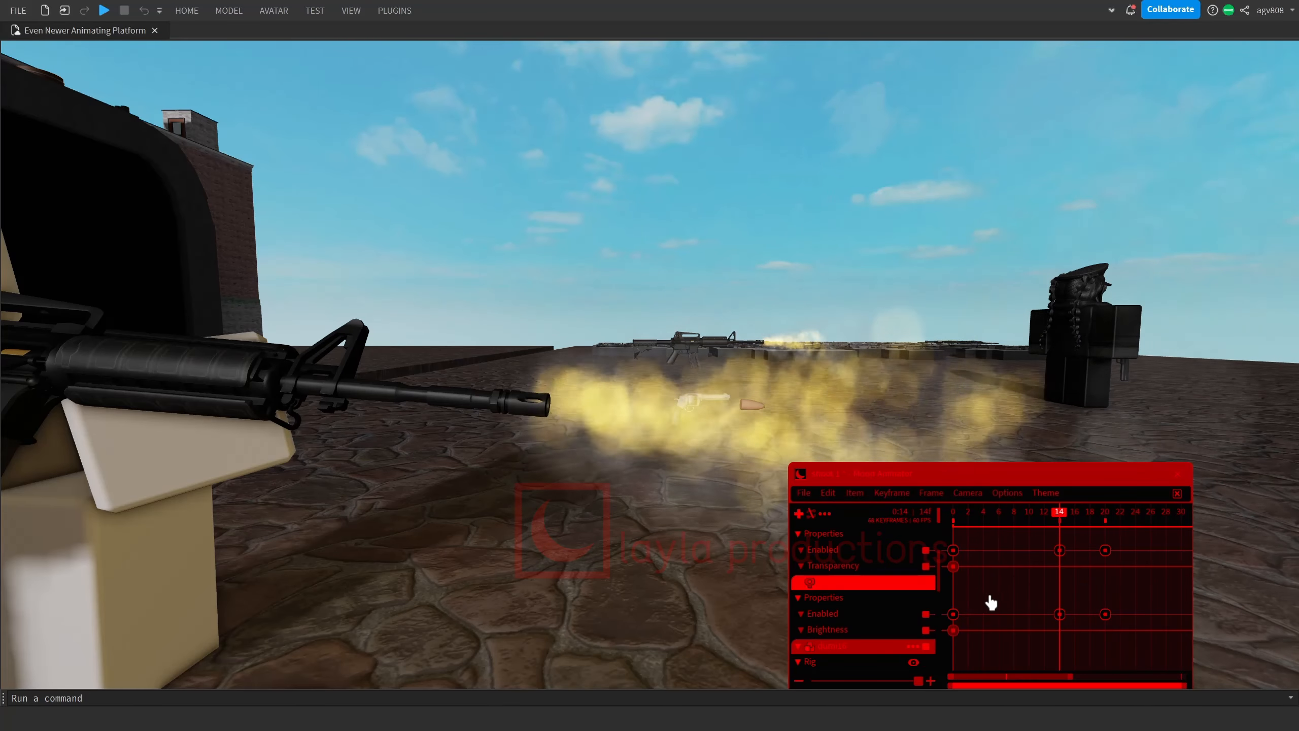
Edit the muzzle effects' Enabled keyframes at frame 14 by toggling their Boolean value.
click(1059, 551)
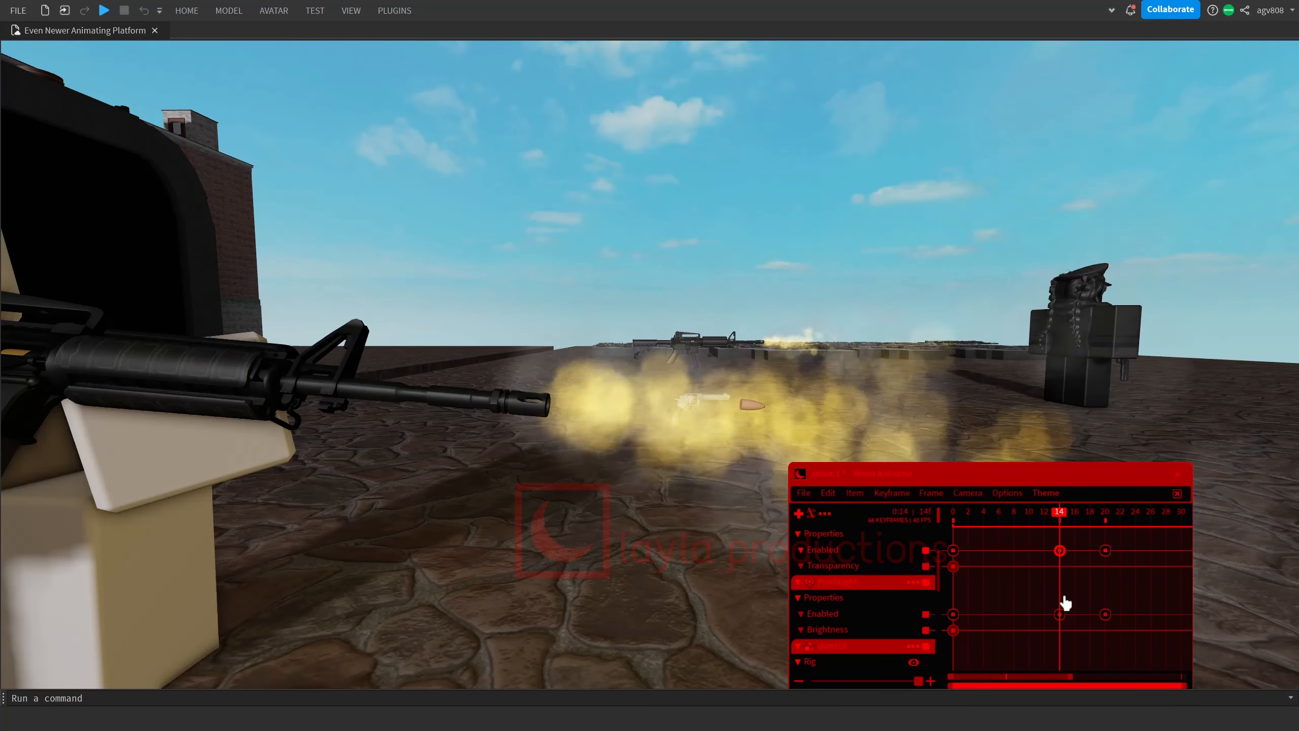
key(7)
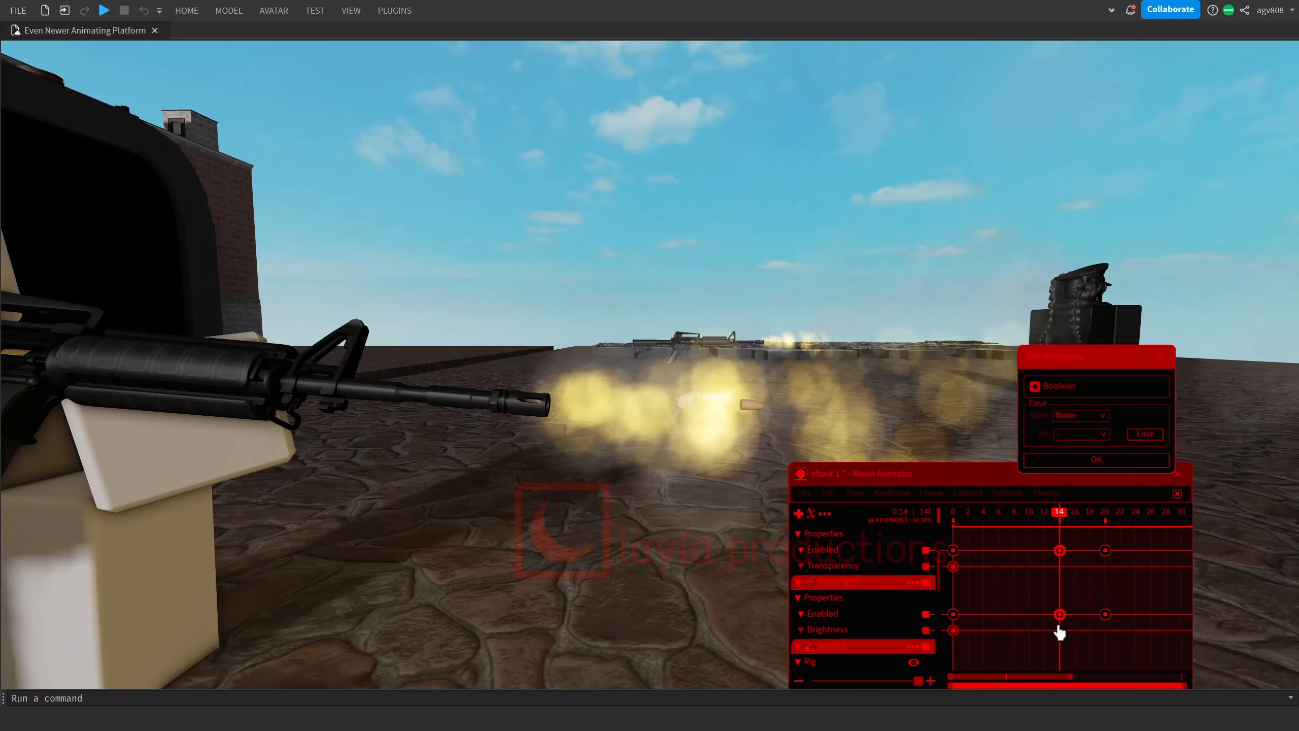
click(1034, 386)
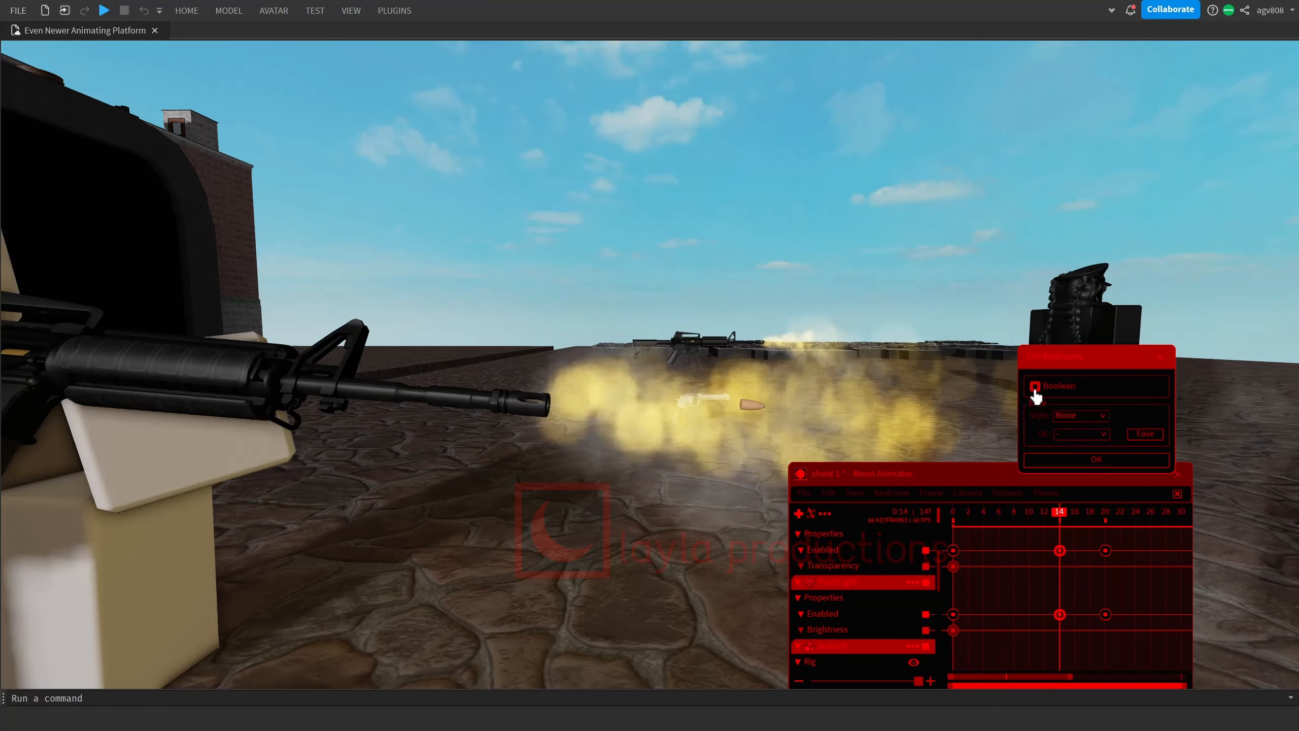
click(1066, 461)
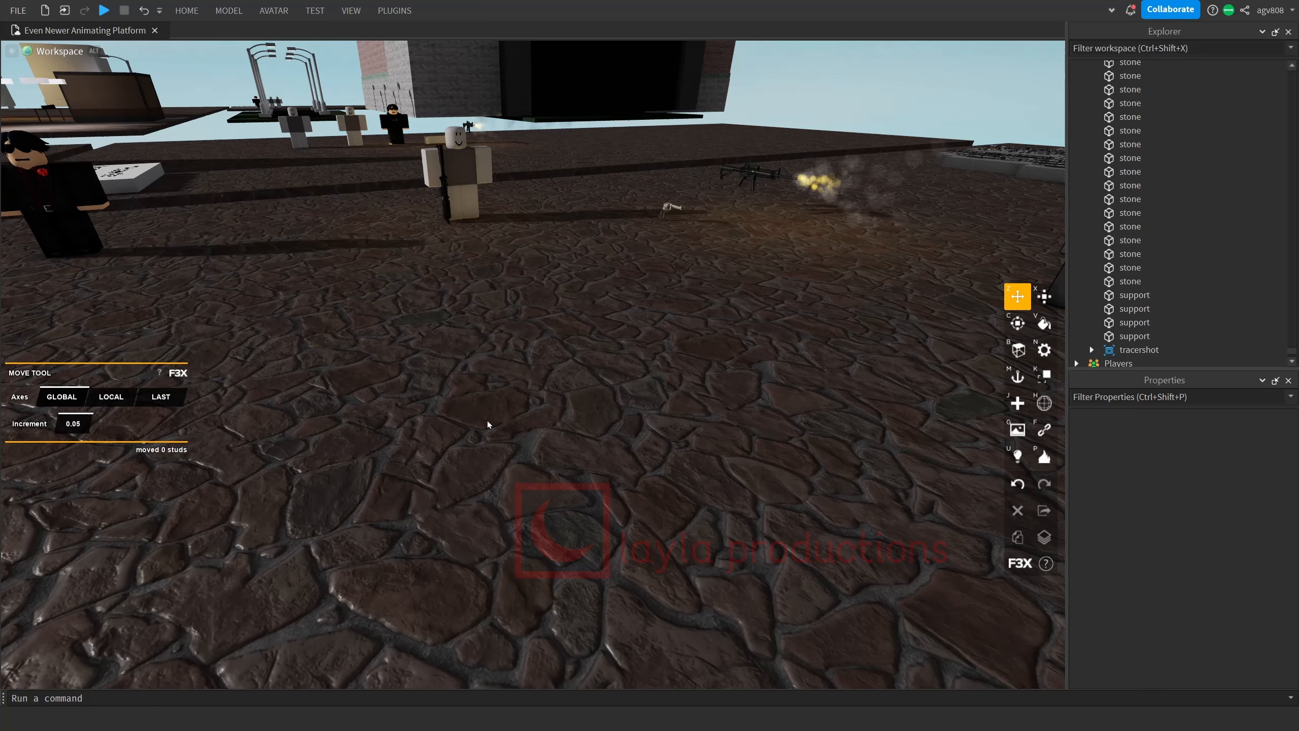
Search the Toolbox models for "muzzle" and insert the muzzle flash model with the fireball thumbnail into the scene.
click(187, 10)
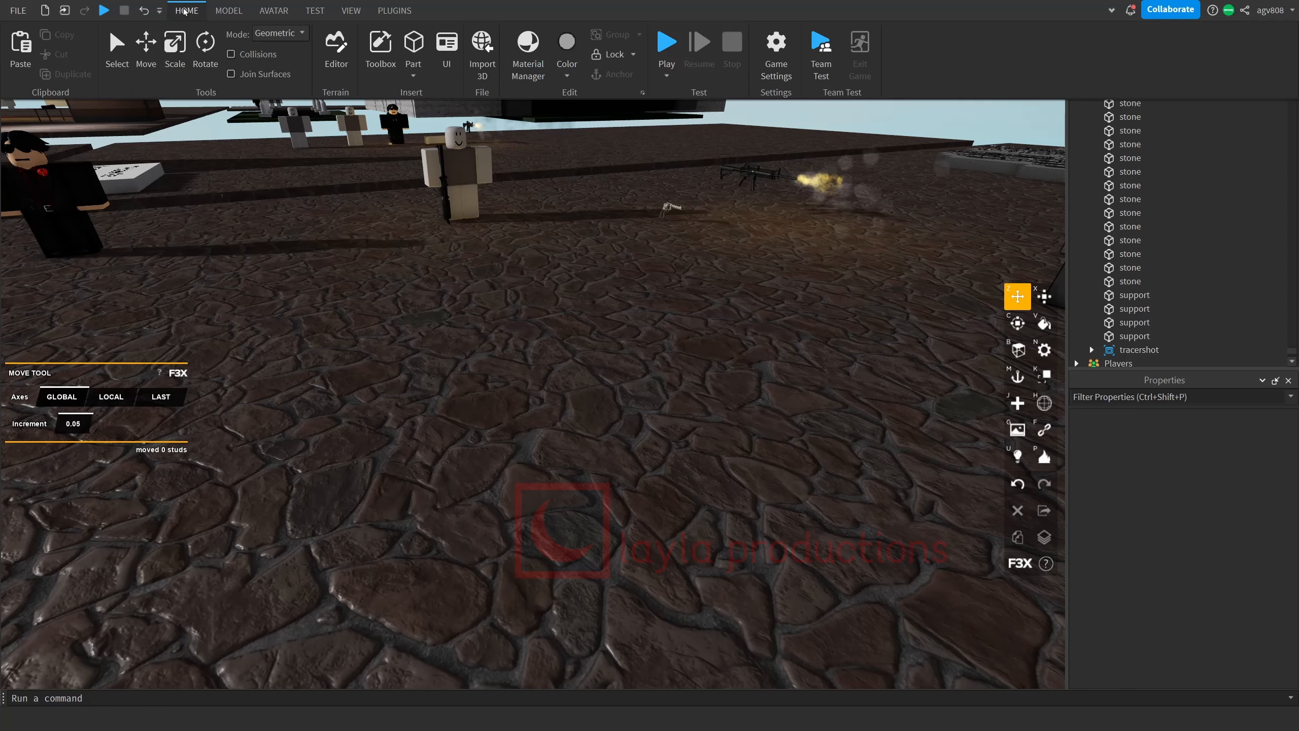
click(380, 56)
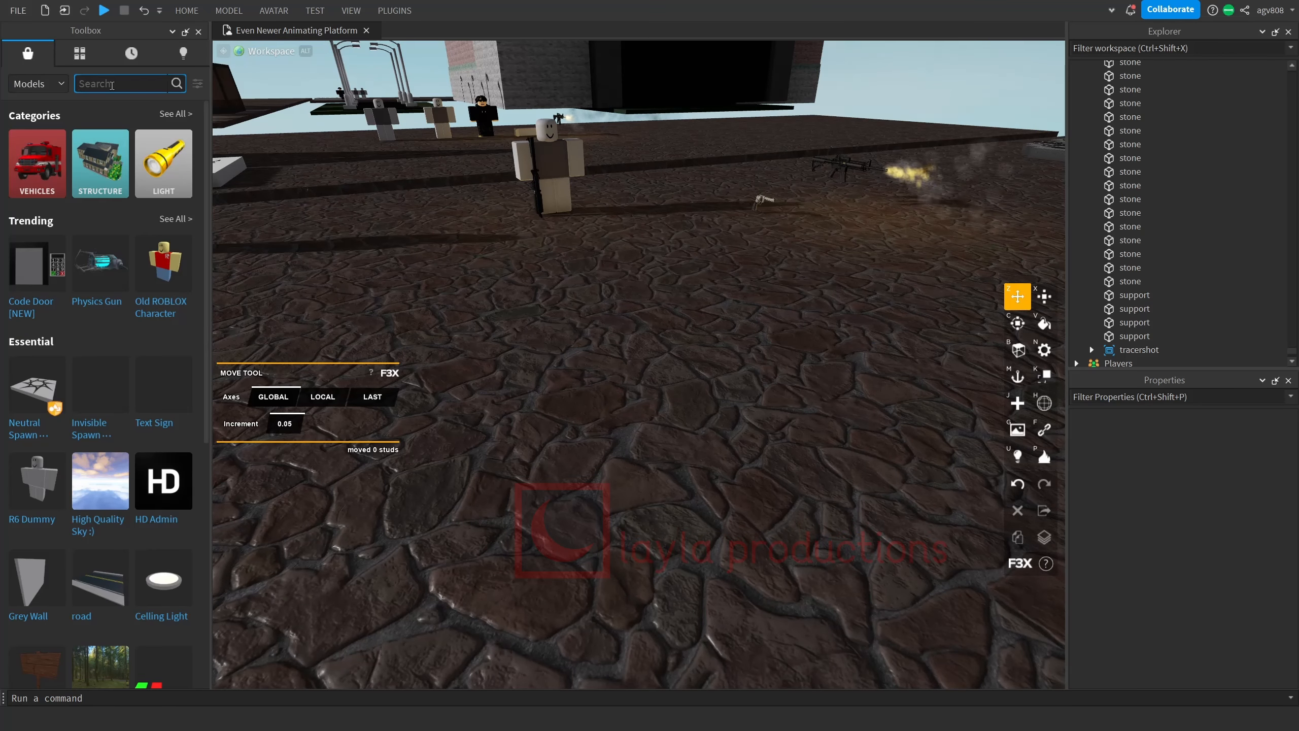
text(muzle)
key(Return)
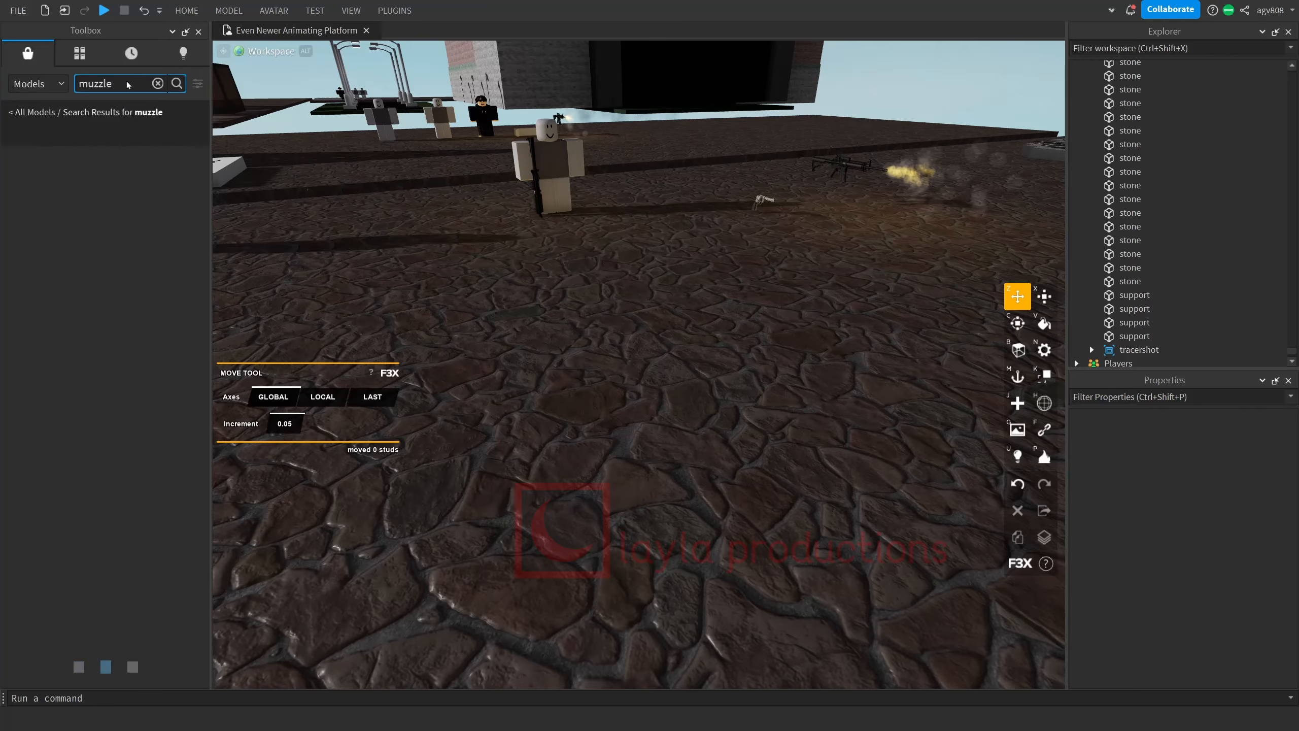
click(164, 184)
key(f)
right_drag(693, 291, 705, 305)
click(734, 309)
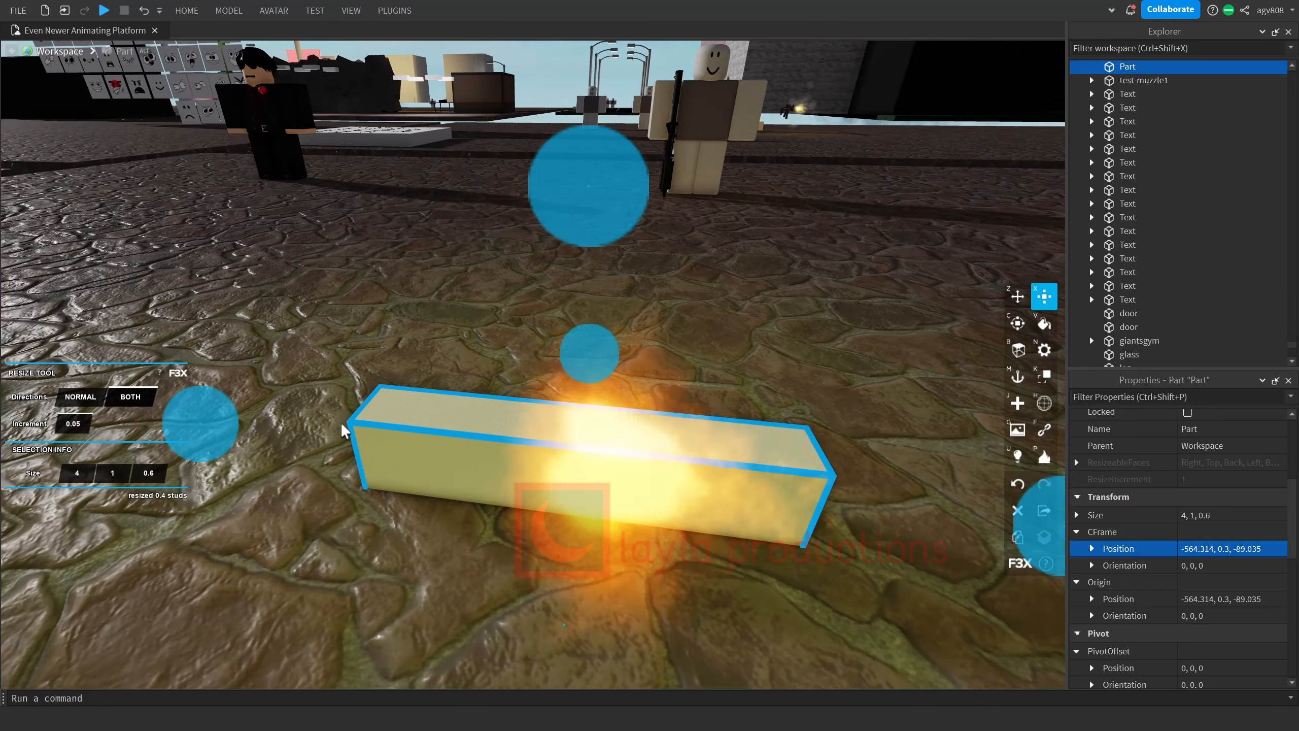
Shrink the new part around the muzzle flash to about 0.7 × 0.8 × 0.8 studs, resizing it symmetrically.
drag(197, 423, 342, 441)
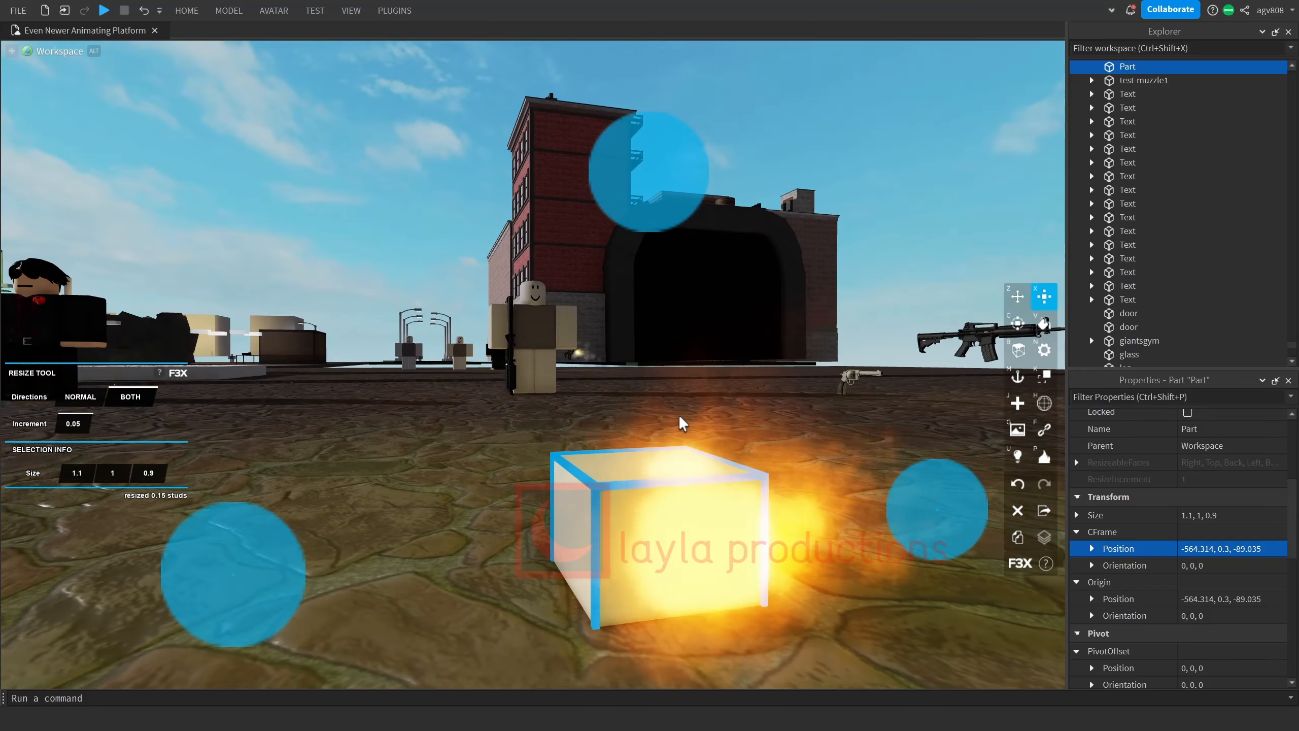
right_drag(682, 424, 683, 424)
drag(340, 442, 394, 447)
right_drag(394, 446, 394, 446)
drag(392, 133, 399, 163)
drag(819, 604, 787, 594)
right_drag(430, 496, 429, 496)
drag(135, 581, 190, 562)
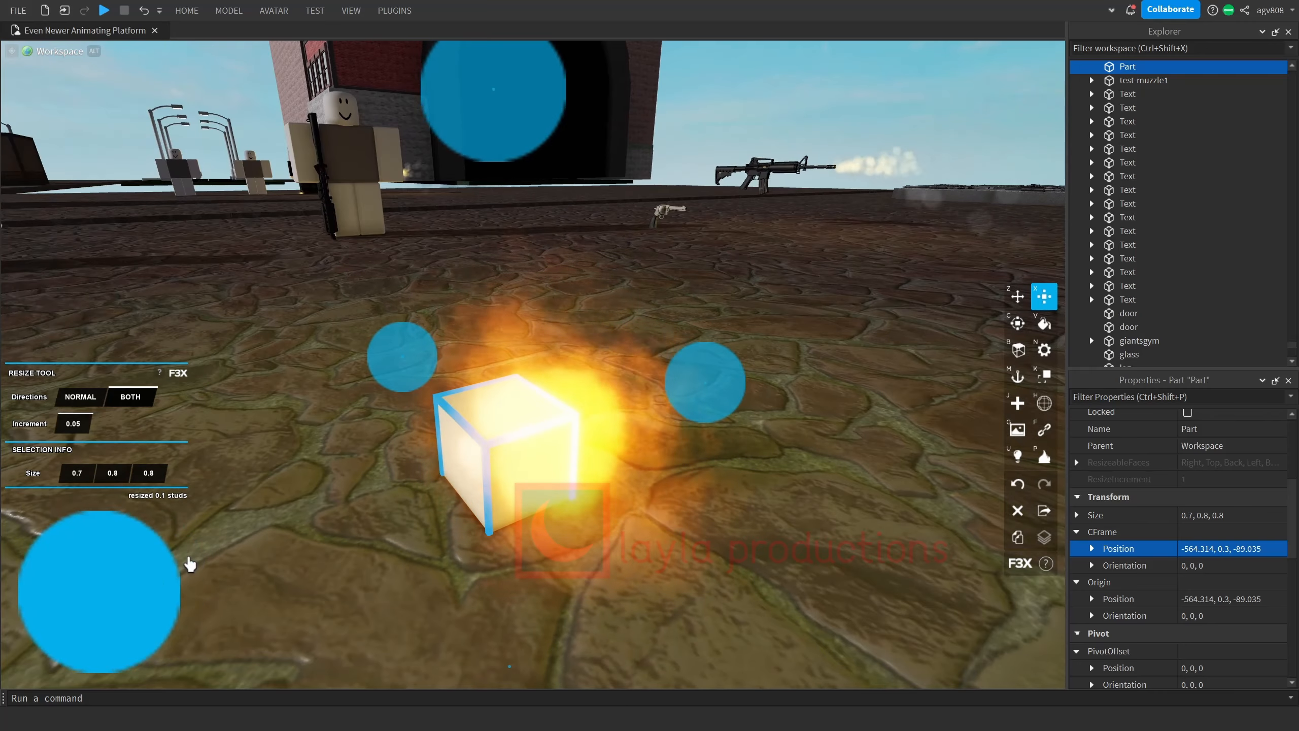
right_drag(190, 563, 160, 488)
Make the part around the muzzle flash invisible by setting its transparency to 1.
key(n)
click(97, 359)
text(1)
key(Return)
Group the invisible part with the muzzle flash and name the model test-muzzle1.
shift+drag(372, 297, 774, 401)
key(ctrl+g)
scroll(774, 402, down, 5)
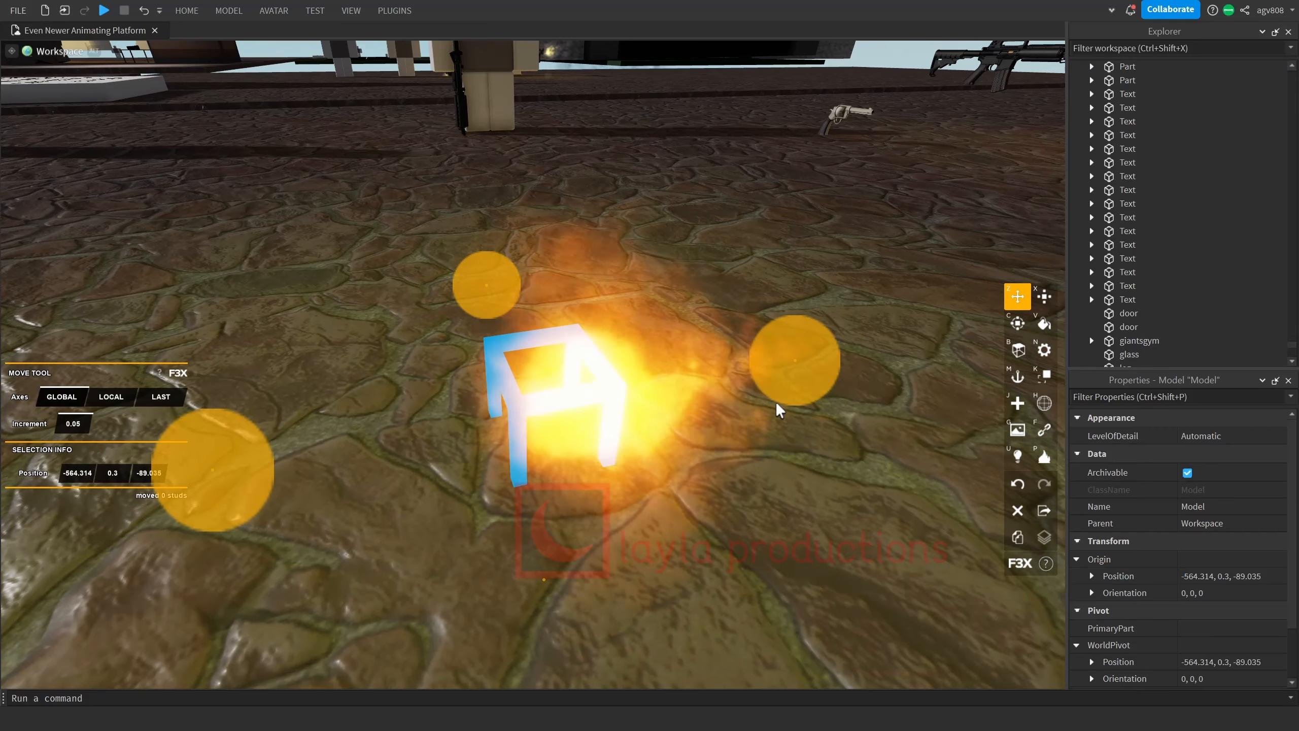
double_click(1124, 68)
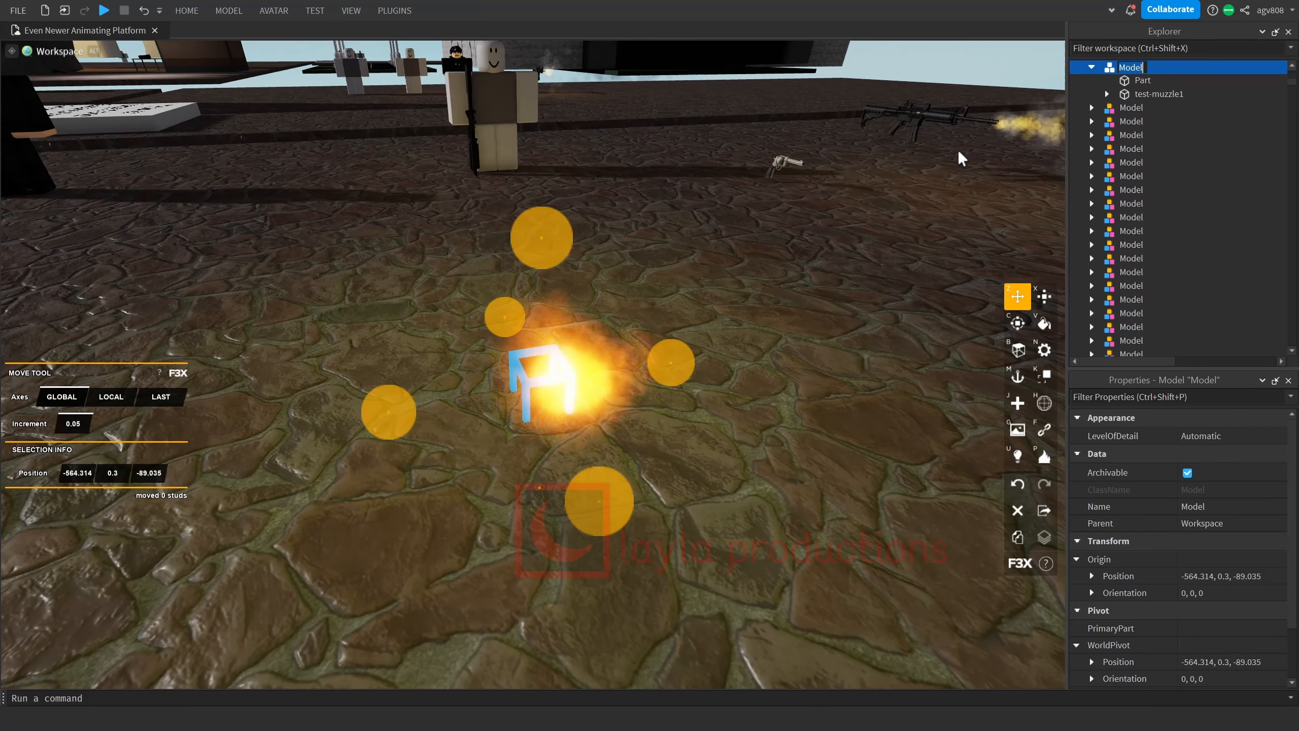
text(test-muzzle1)
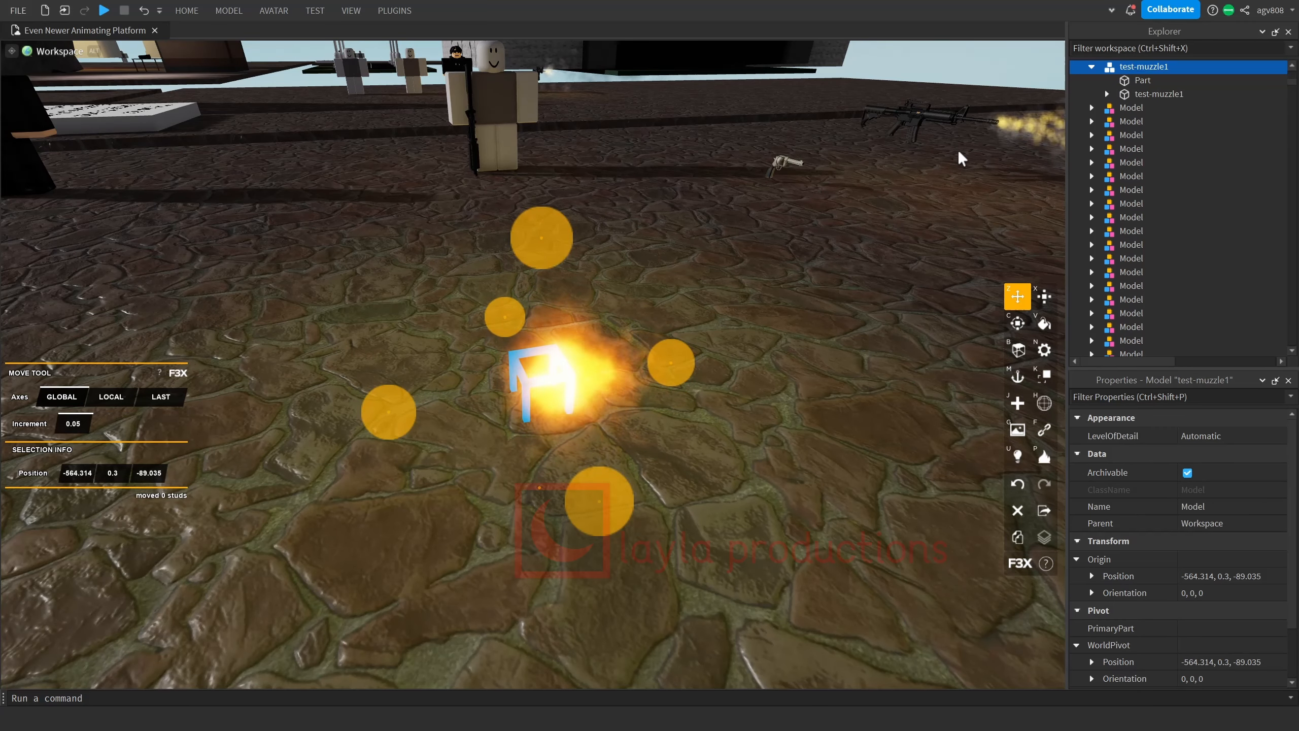
key(Return)
Rename the group's Part as Handle and join the test-muzzle1 part to it in place as an animatable joint.
double_click(1140, 80)
text(Handle)
key(Return)
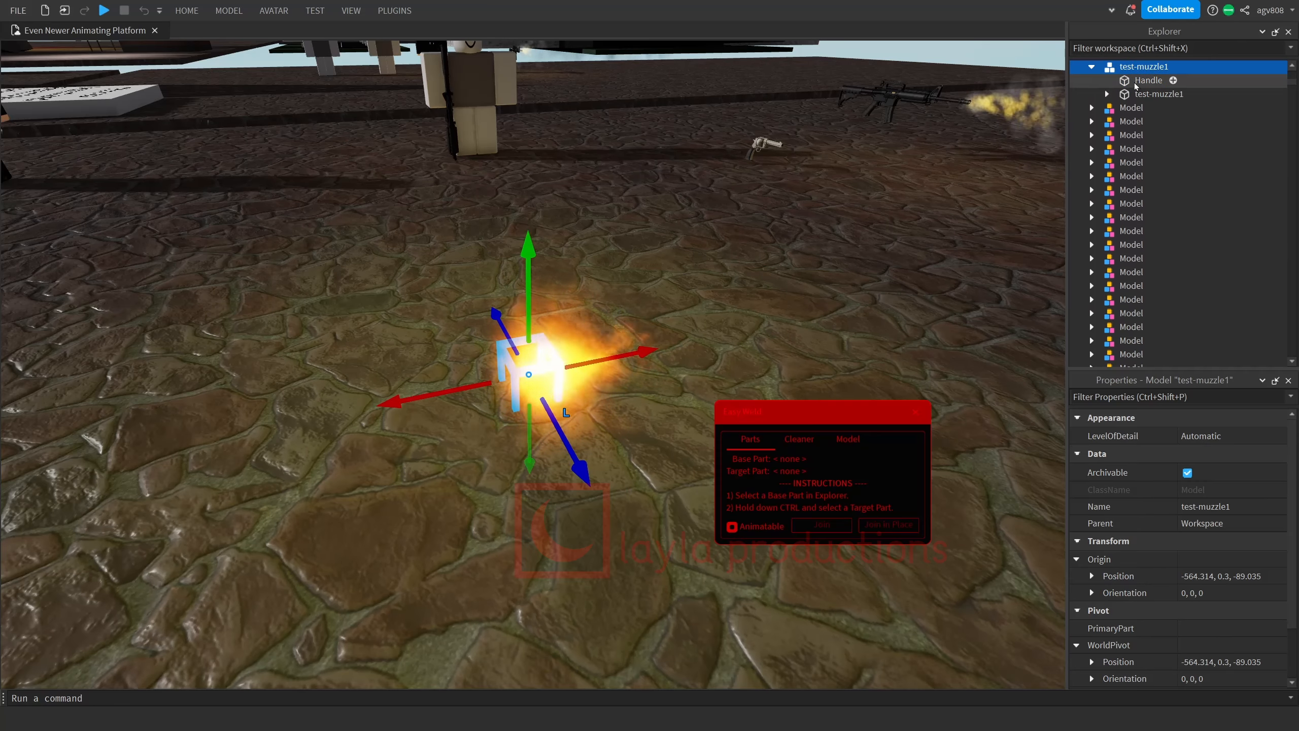
click(1134, 81)
ctrl+click(1129, 94)
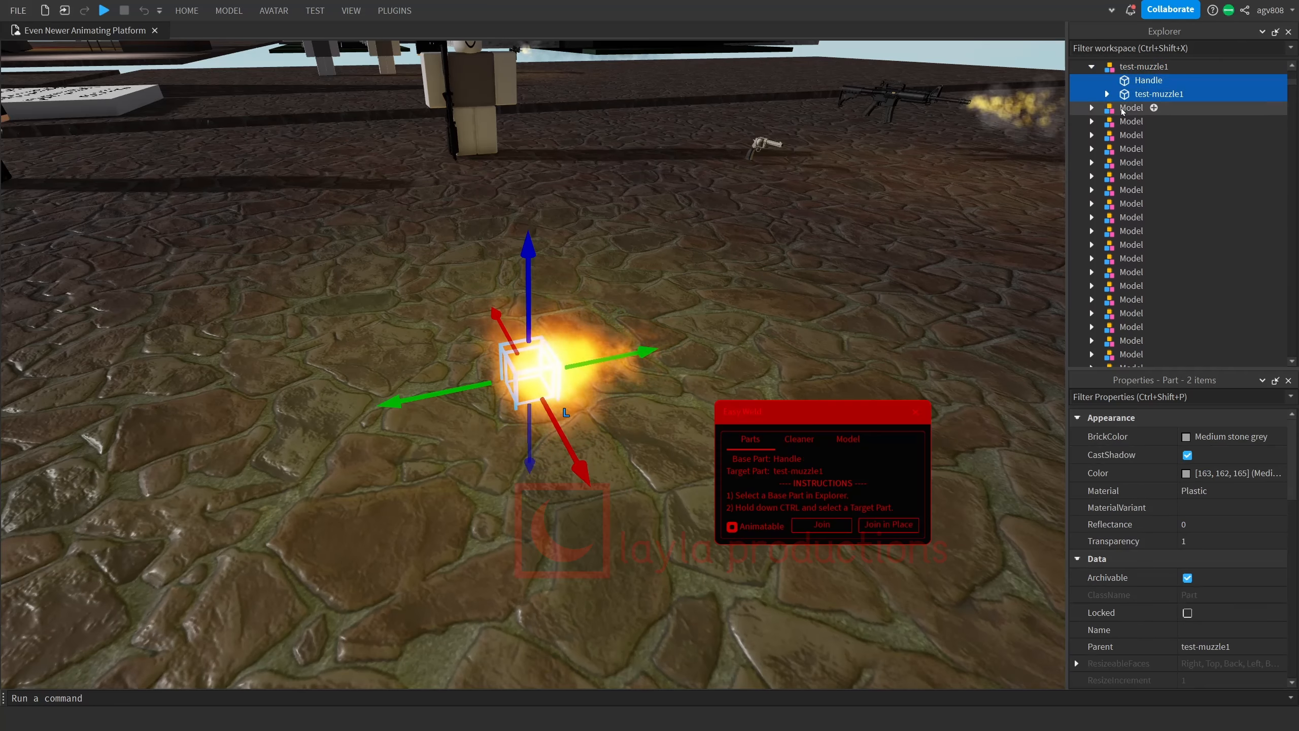
click(890, 525)
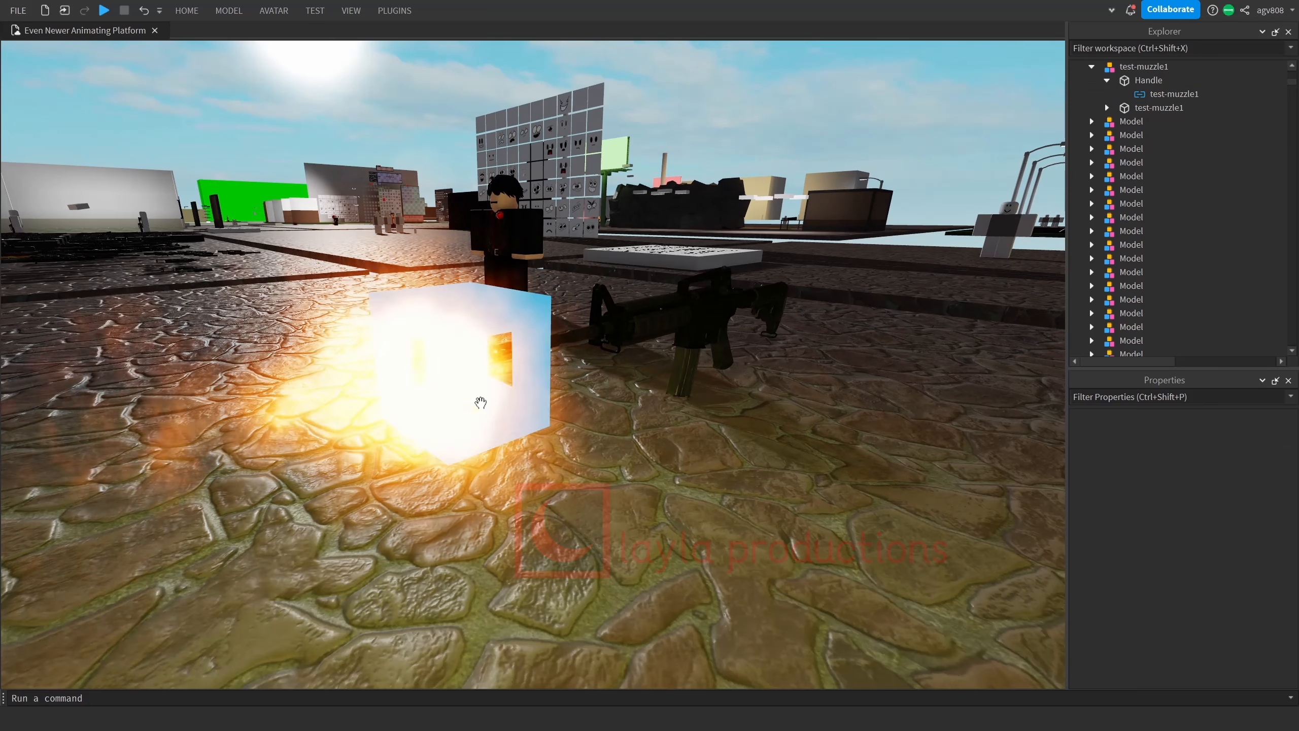
Move the test-muzzle1 model into the d-mfao4 rifle model in the workspace hierarchy.
click(450, 360)
click(705, 343)
click(471, 376)
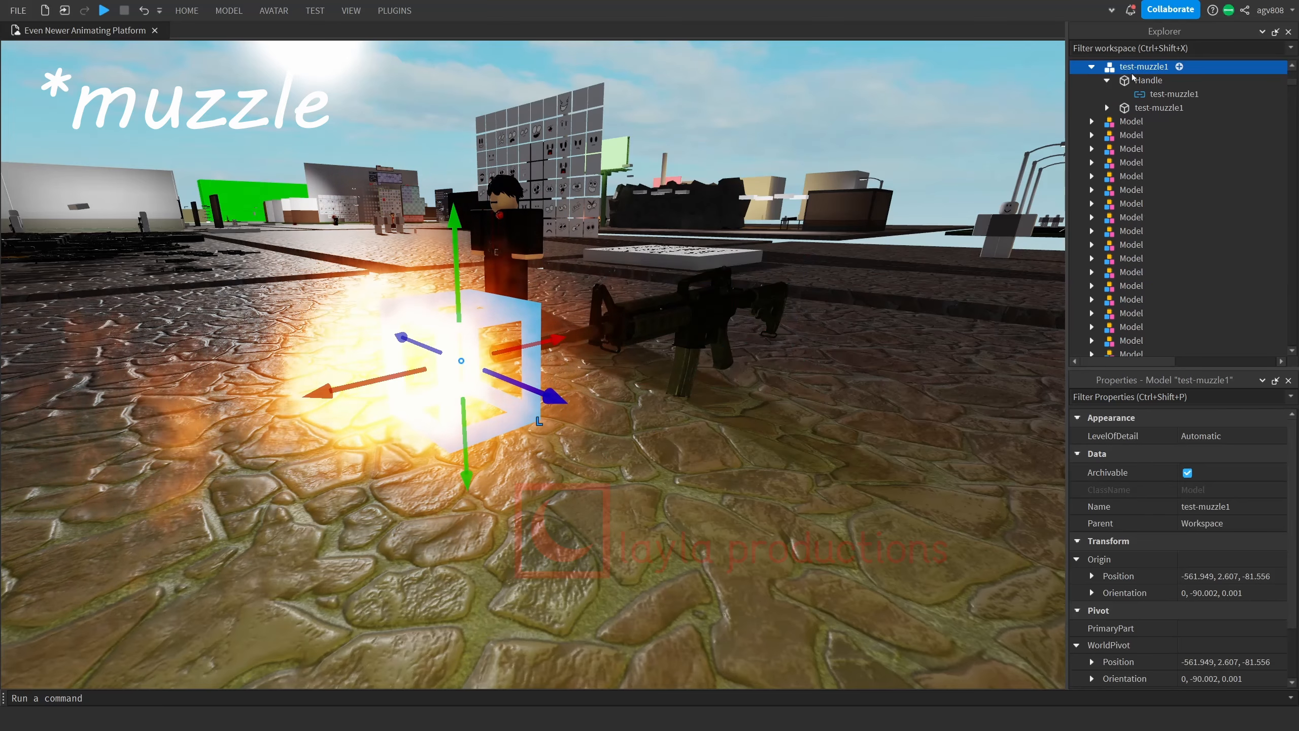
scroll(1150, 151, down, 20)
drag(1136, 68, 1136, 120)
scroll(1140, 179, down, 15)
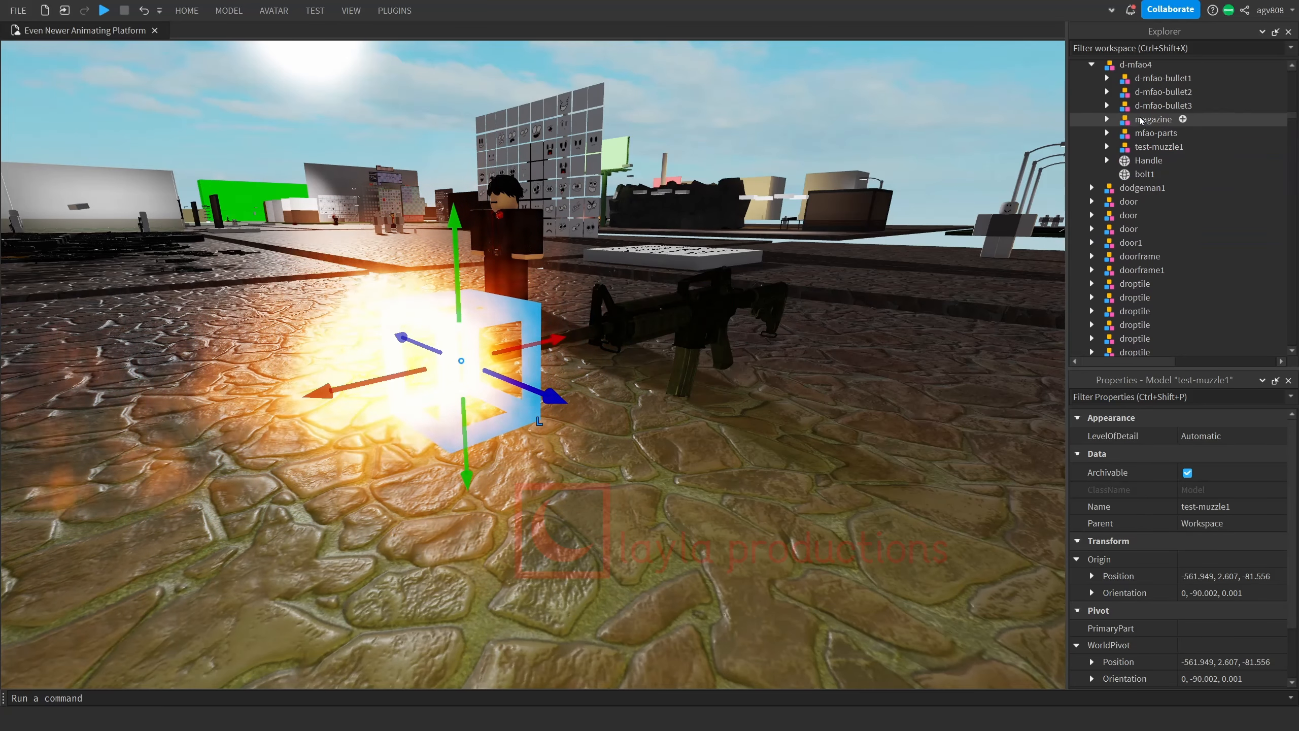
Join test-muzzle1's Handle in place to d-mfao4's Handle with Easy Weld, using the rifle's Handle as the base part.
scroll(1141, 133, up, 3)
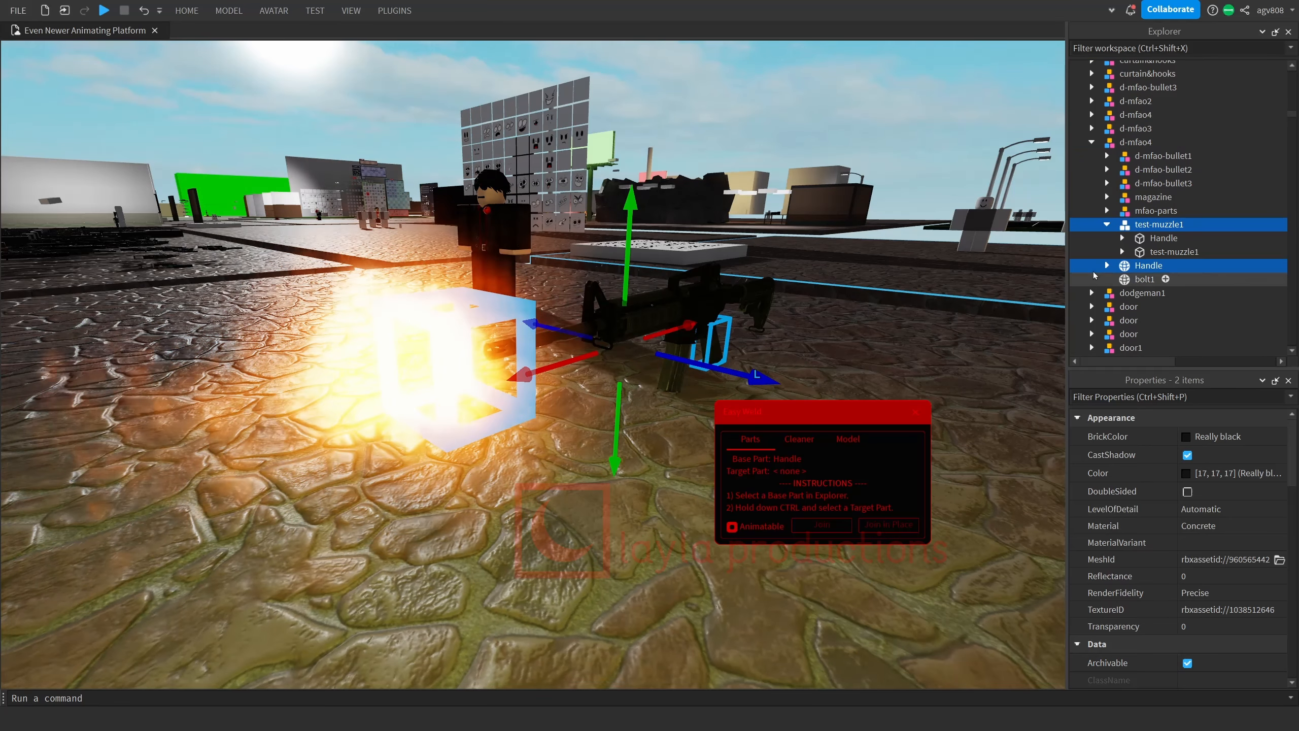
click(1153, 239)
ctrl+click(1148, 265)
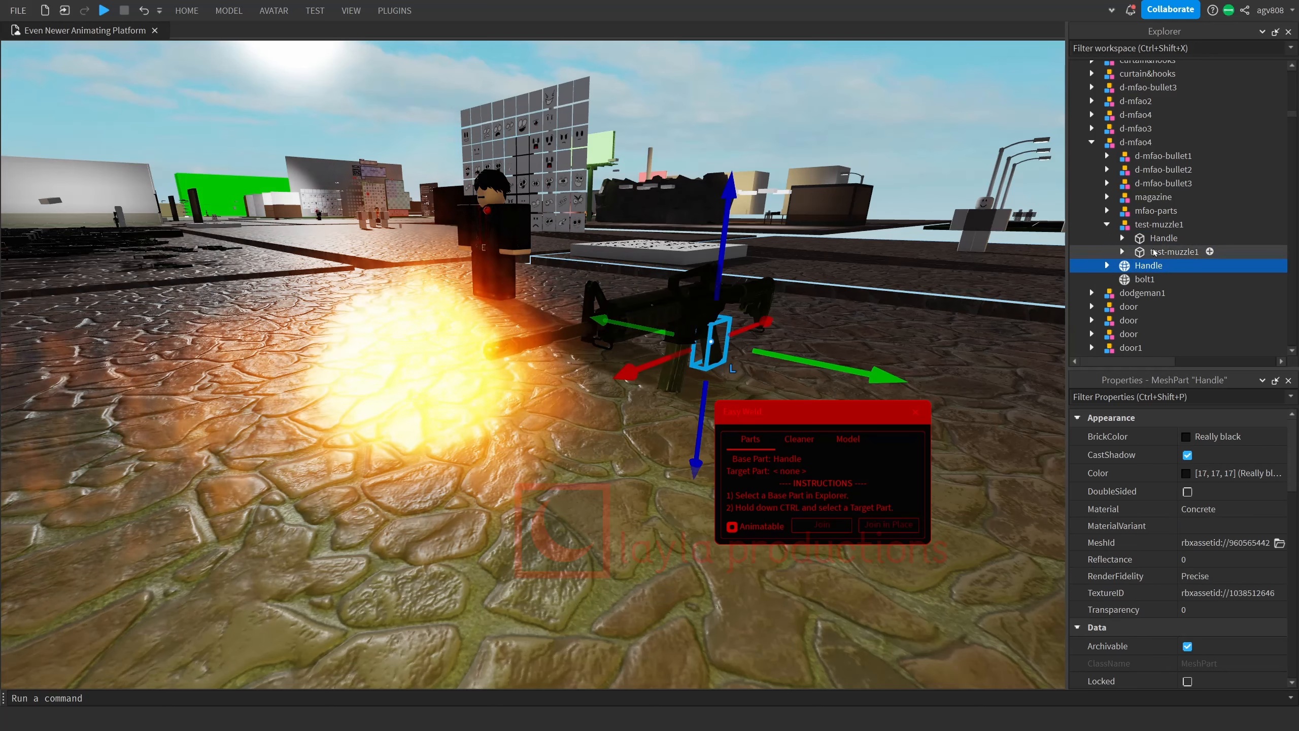
click(890, 526)
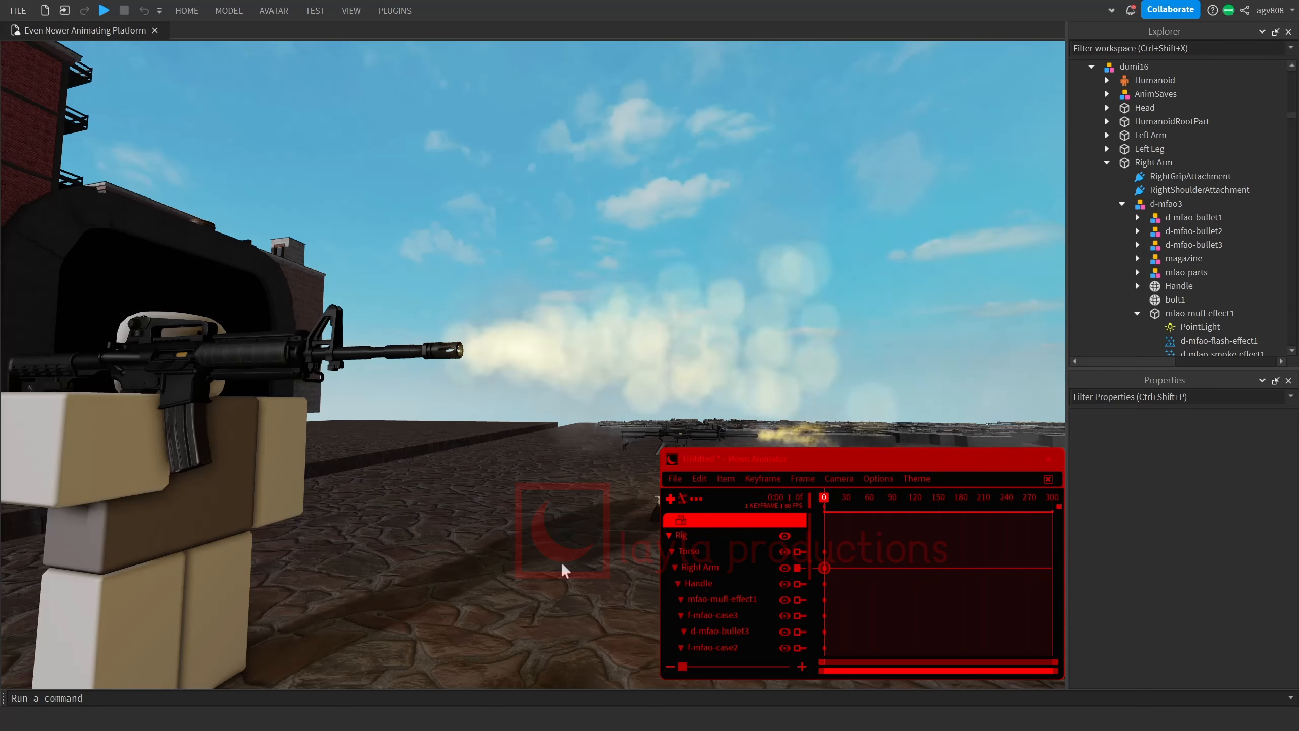
Add d-mfao-flash-effect1 and d-mfao-smoke-effect1 to the Moon Animator timeline with their Enabled and Transparency properties.
click(670, 498)
click(1170, 313)
scroll(1169, 317, down, 4)
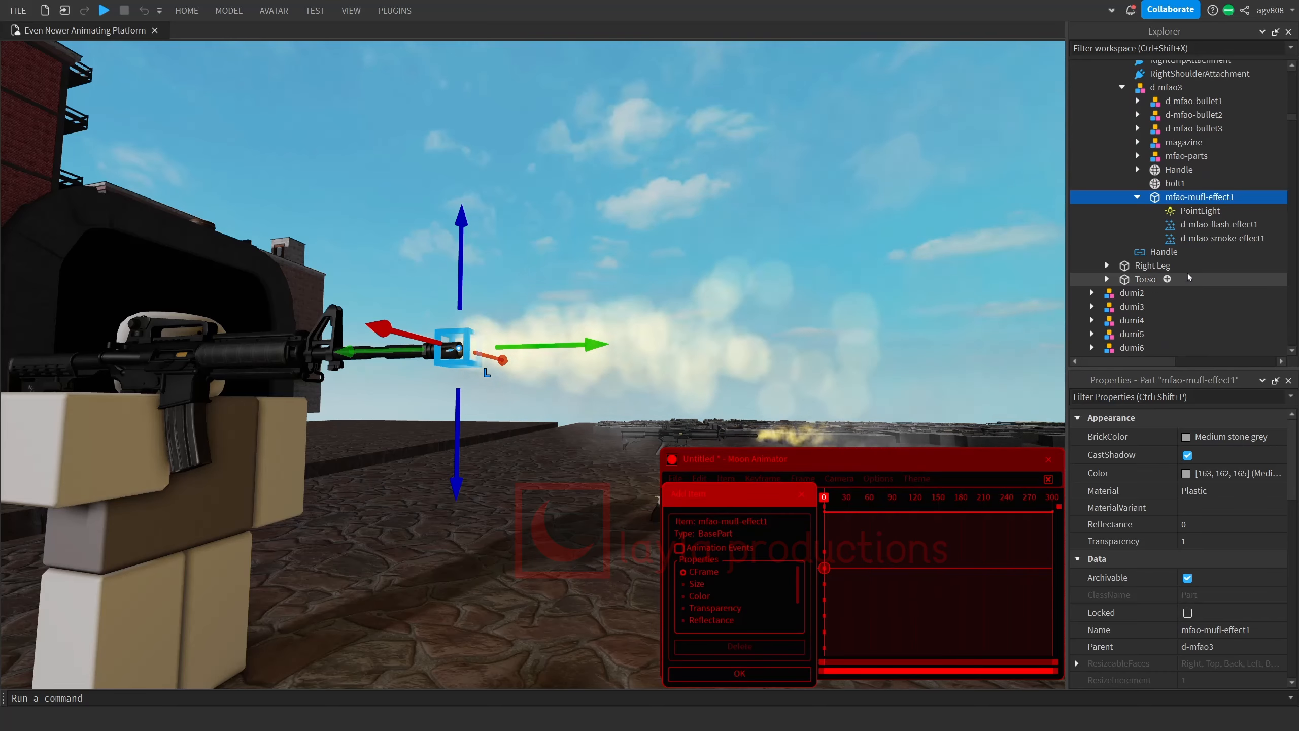
click(1219, 224)
ctrl+click(1222, 238)
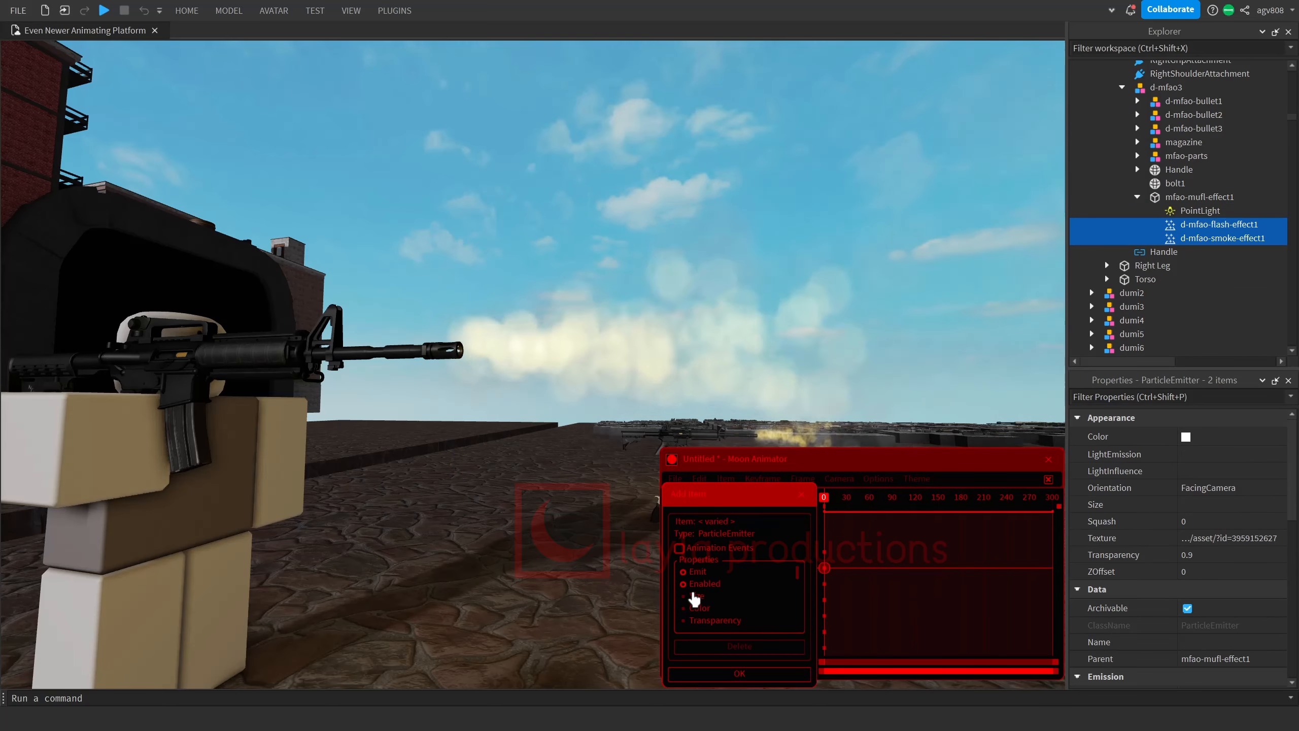
click(739, 673)
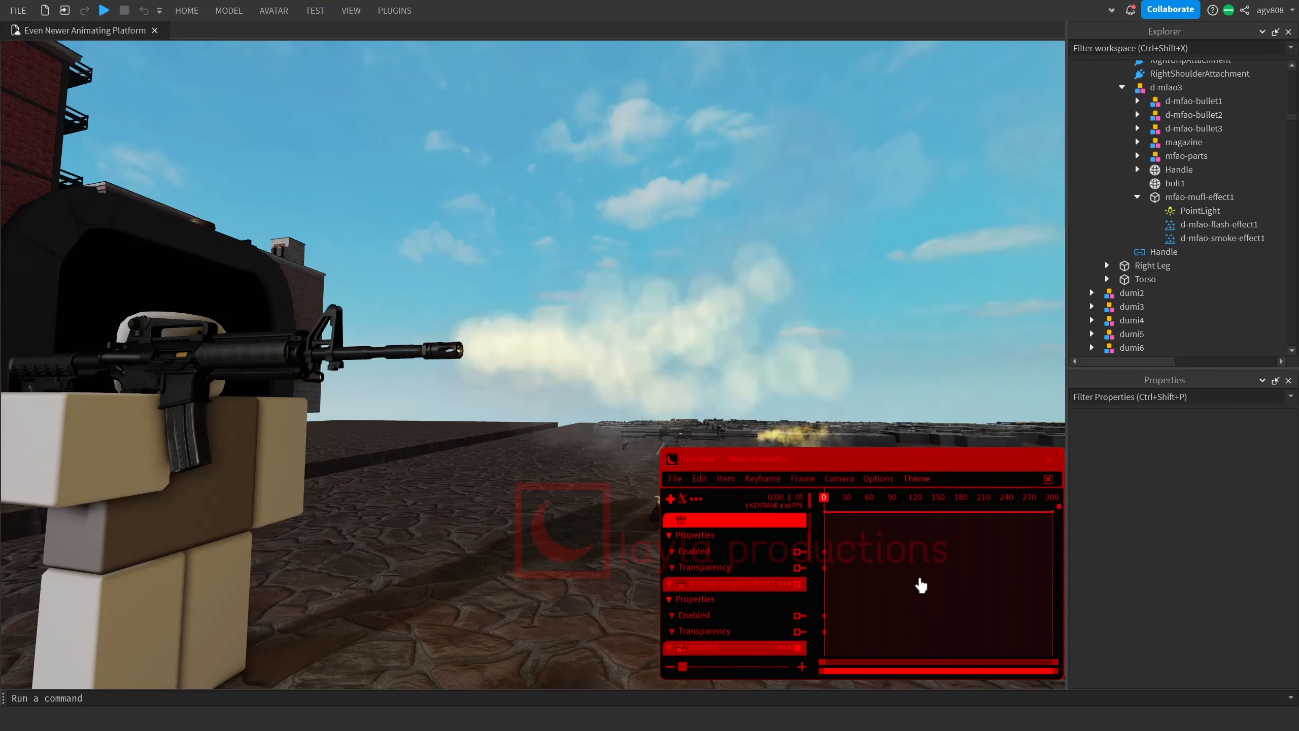
Add the PointLight under mfao-mufl-effect1 to the Moon Animator timeline with its Enabled and Brightness properties.
click(670, 497)
click(1200, 210)
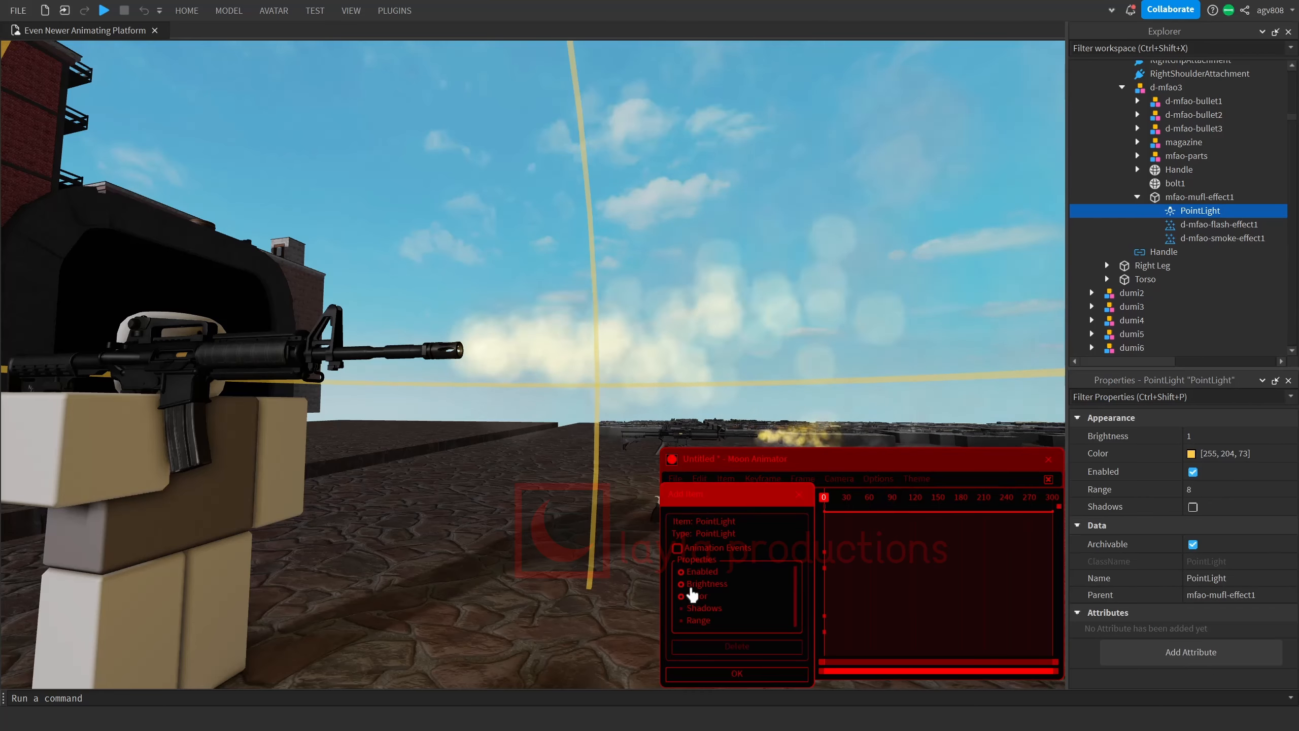
click(736, 673)
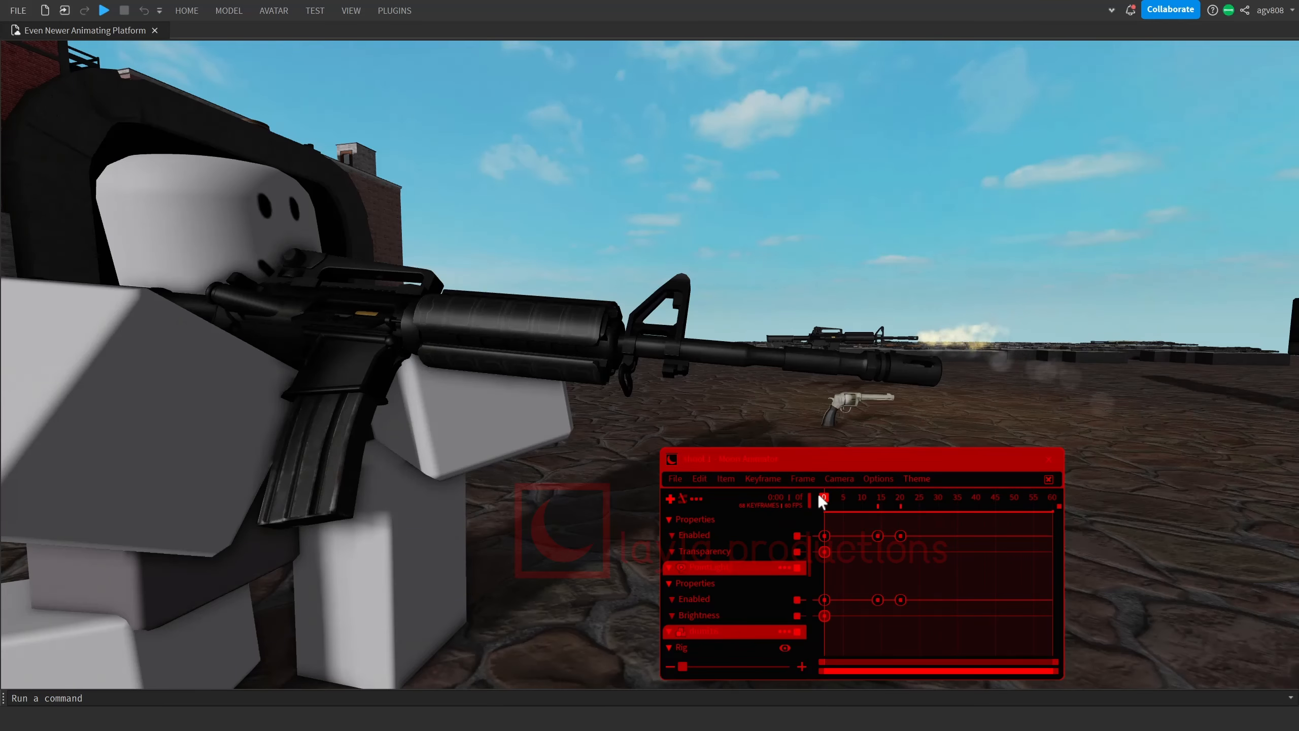
View the rifle from the side and advance through the first frames of the shooting animation to examine the muzzle effect timing.
key(s)
right_drag(808, 419, 810, 419)
key(d)
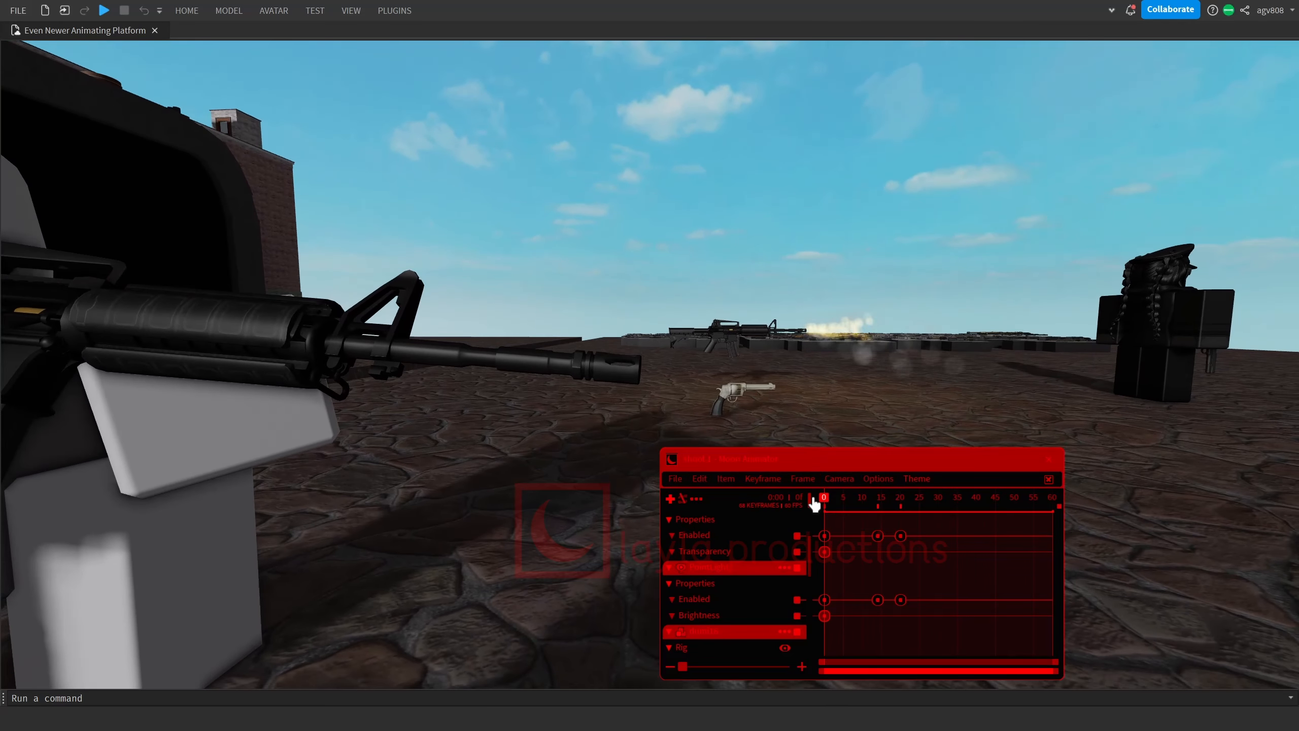
key(Right)
key(Right)
key(Right)
key(Right)
key(Right)
key(Right)
key(Right)
key(Right)
key(Right)
key(Right)
key(Right)
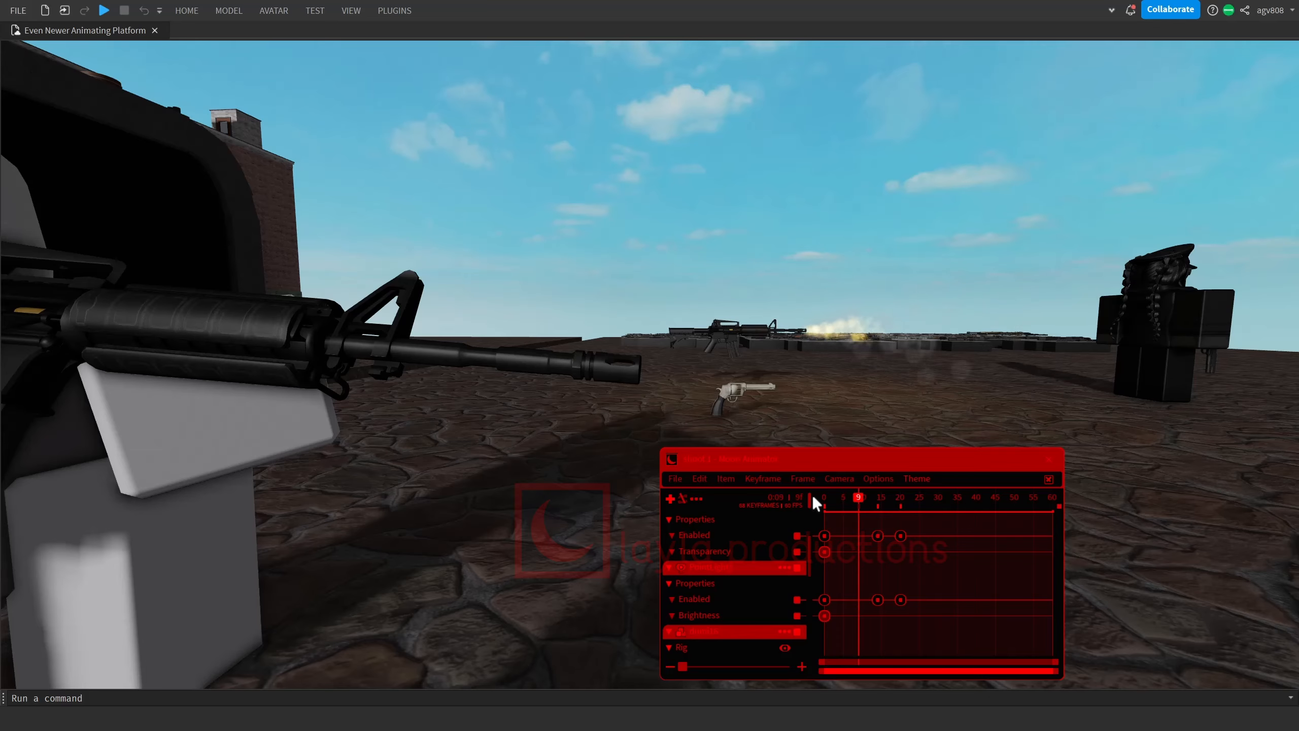
key(Right)
key(Right)
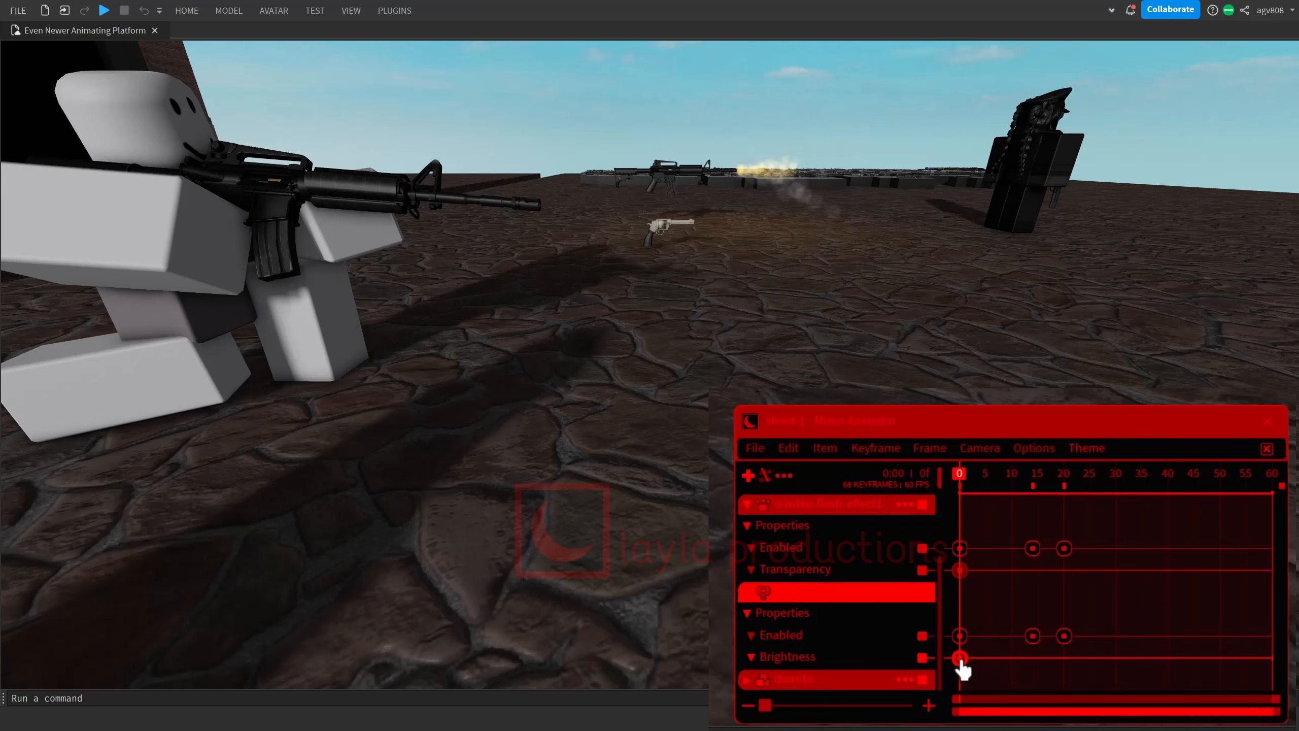
Edit the number value of the PointLight's Brightness keyframe at frame 0 and preview the shooting animation.
double_click(960, 659)
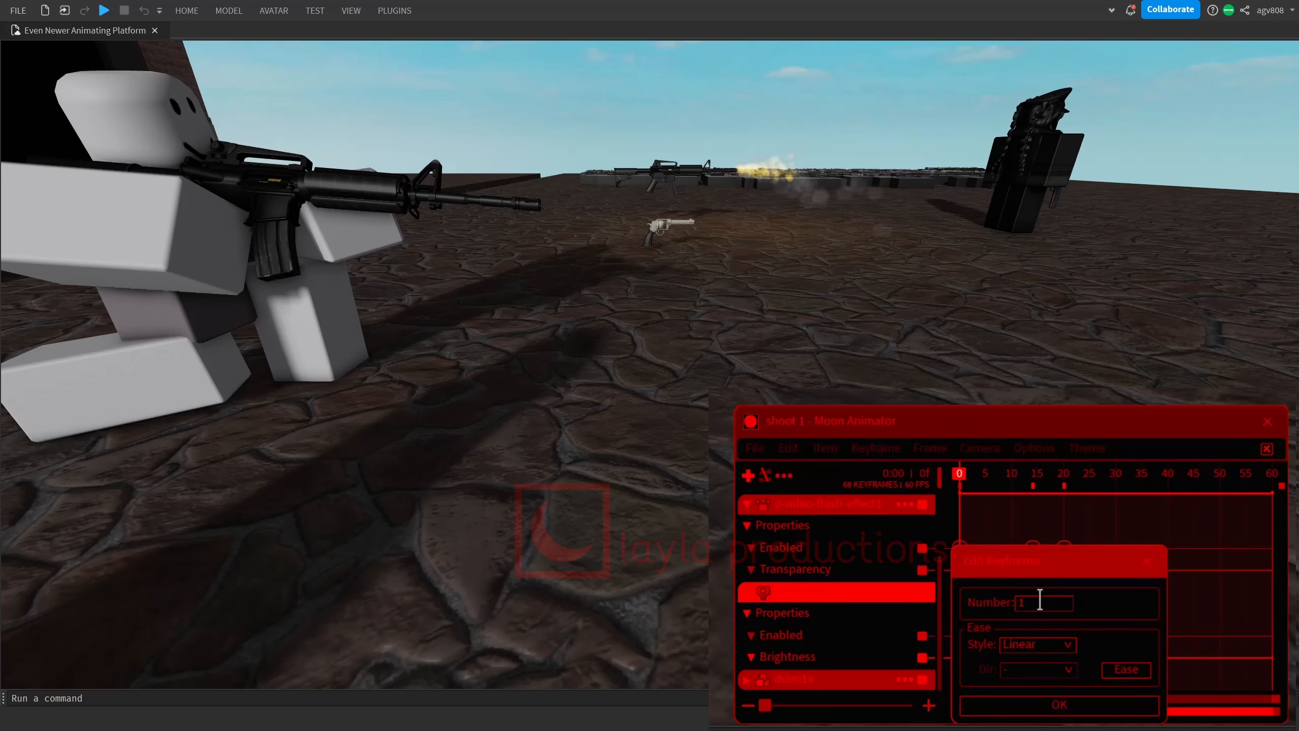
click(1059, 705)
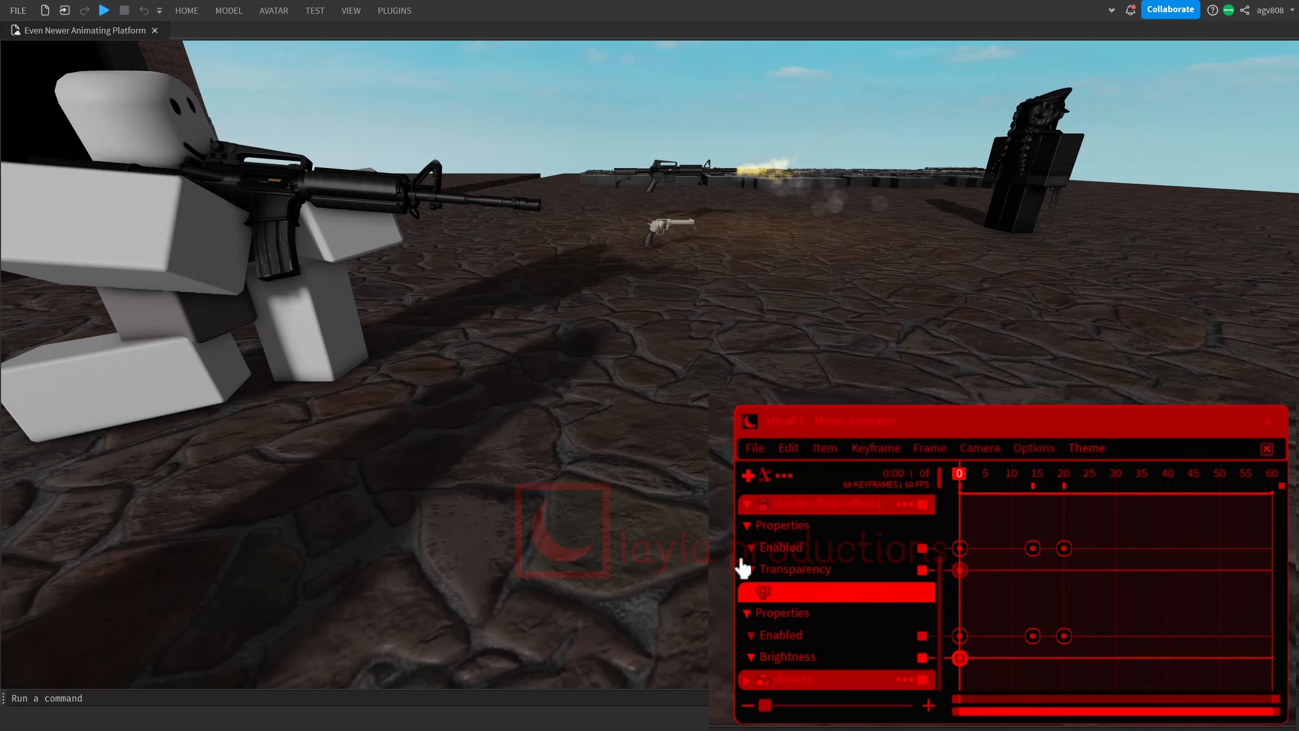
key(space)
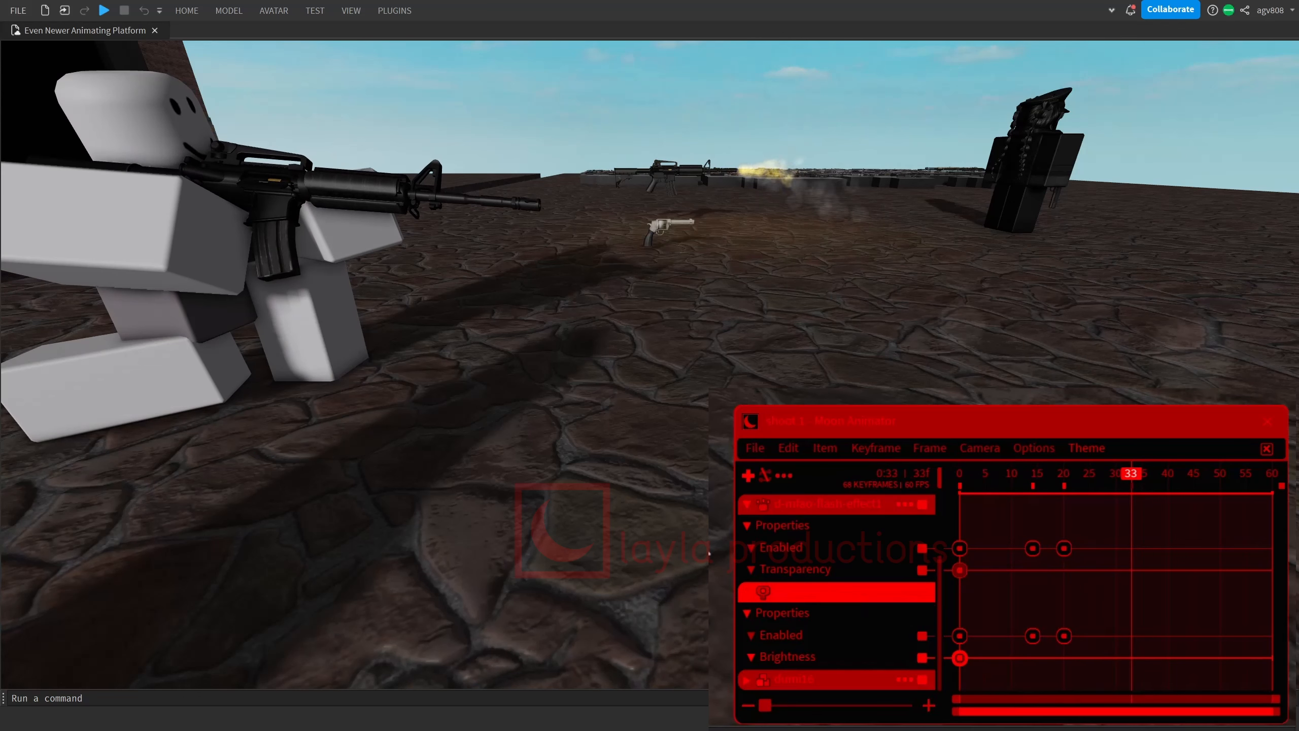
double_click(960, 659)
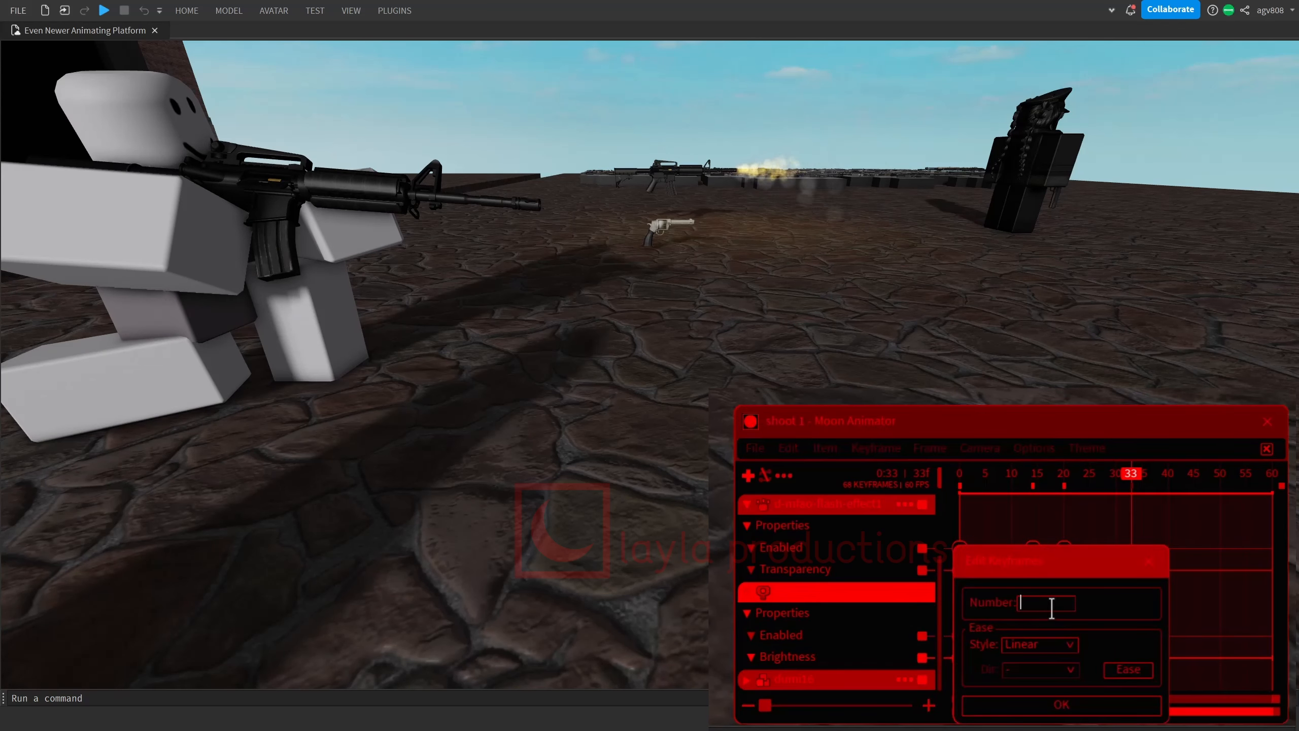
key(Return)
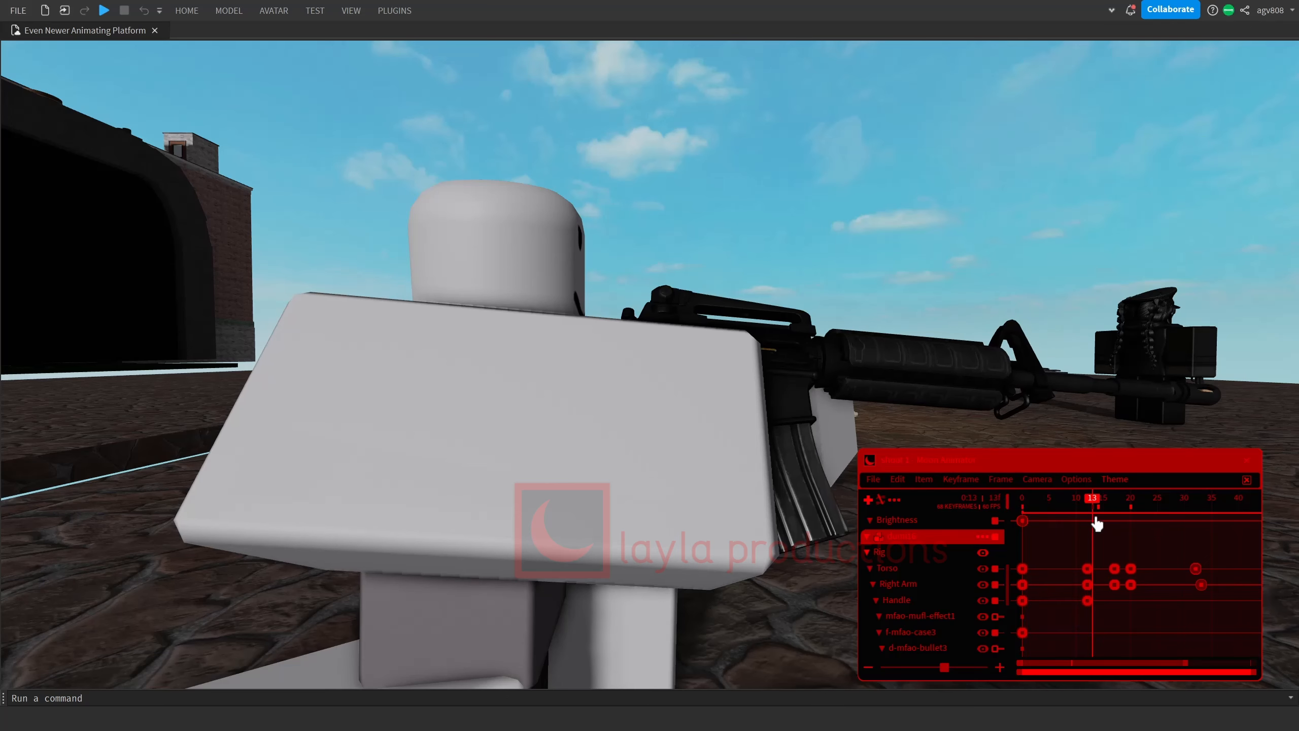
Scrub through the shooting and magazine reload animations to examine the rifle's recoil and the arm and magazine movement.
drag(1097, 523, 1133, 515)
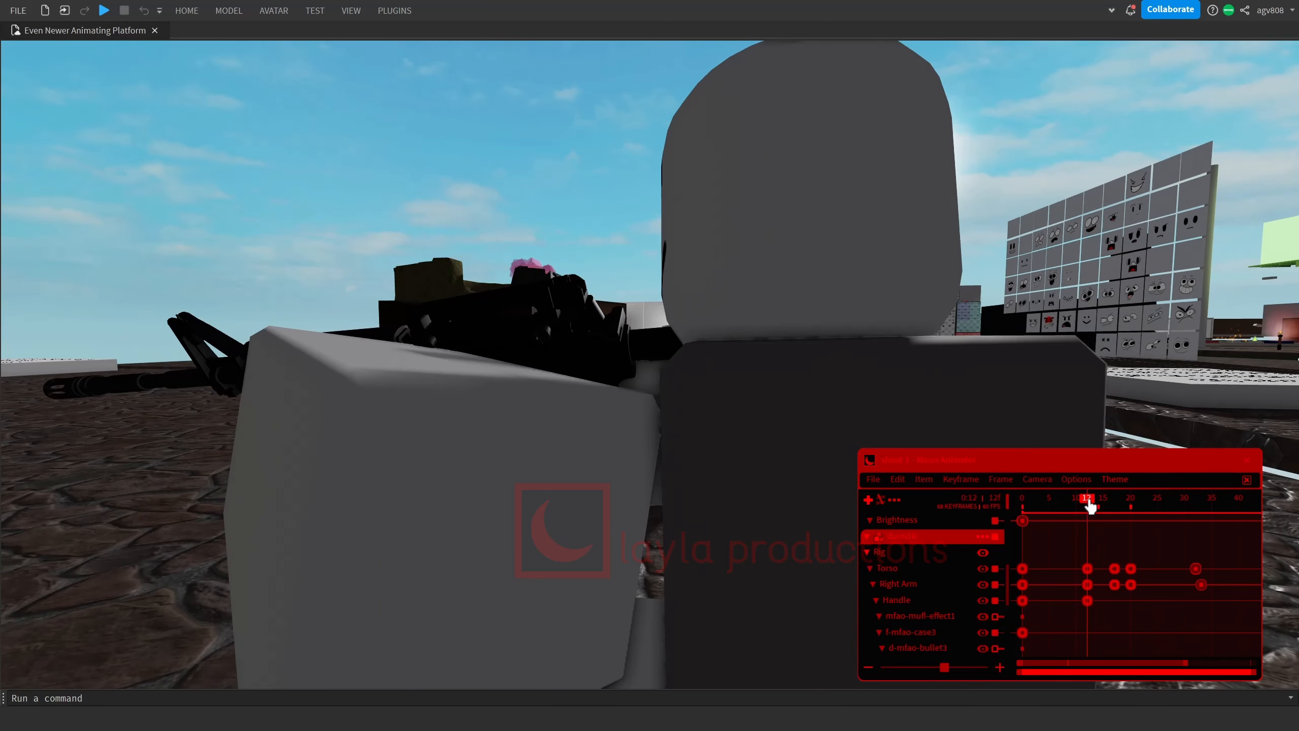
drag(1090, 505, 1131, 511)
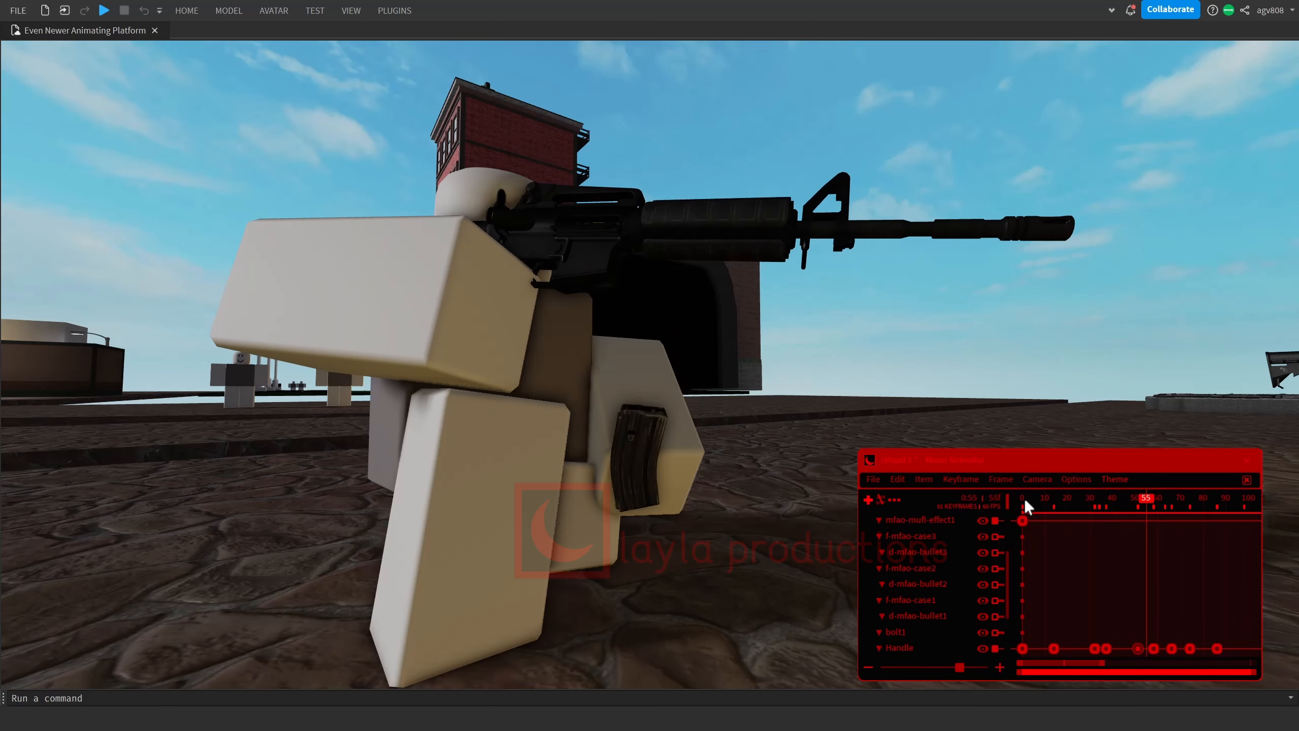
drag(1024, 505, 1226, 542)
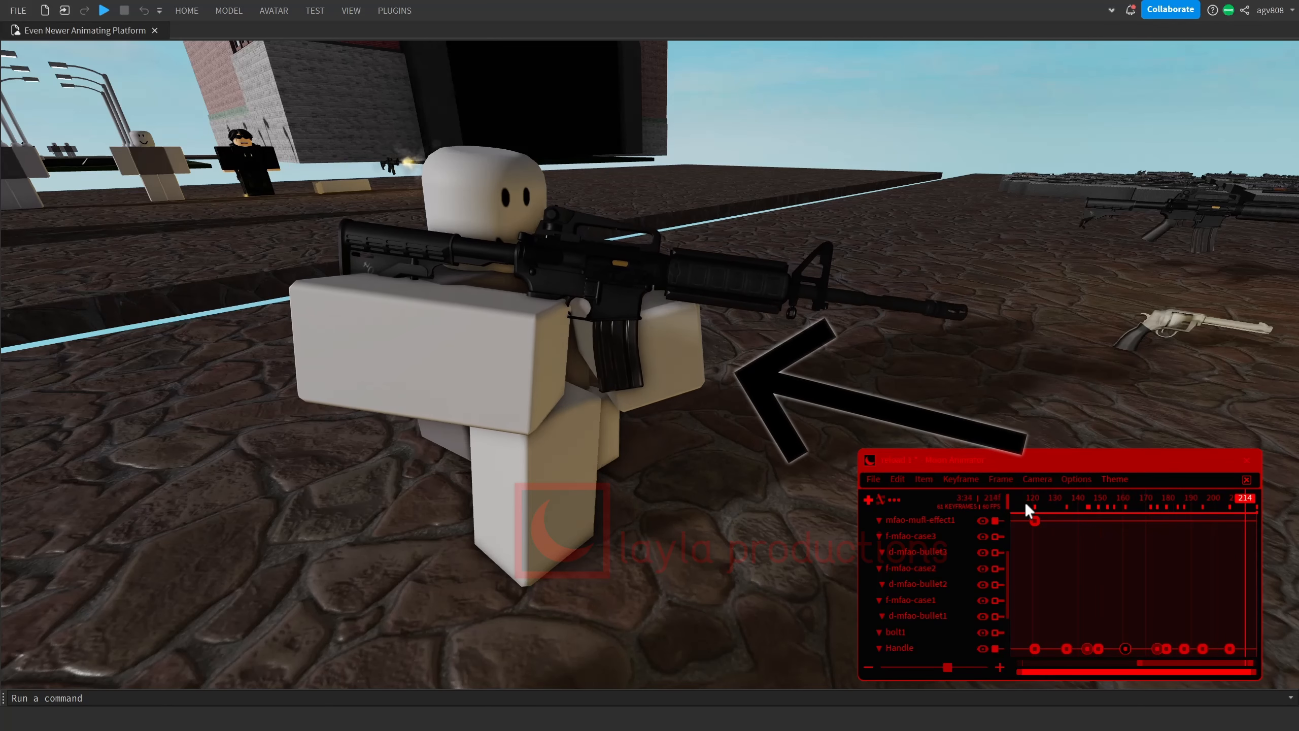
drag(1025, 501, 1073, 515)
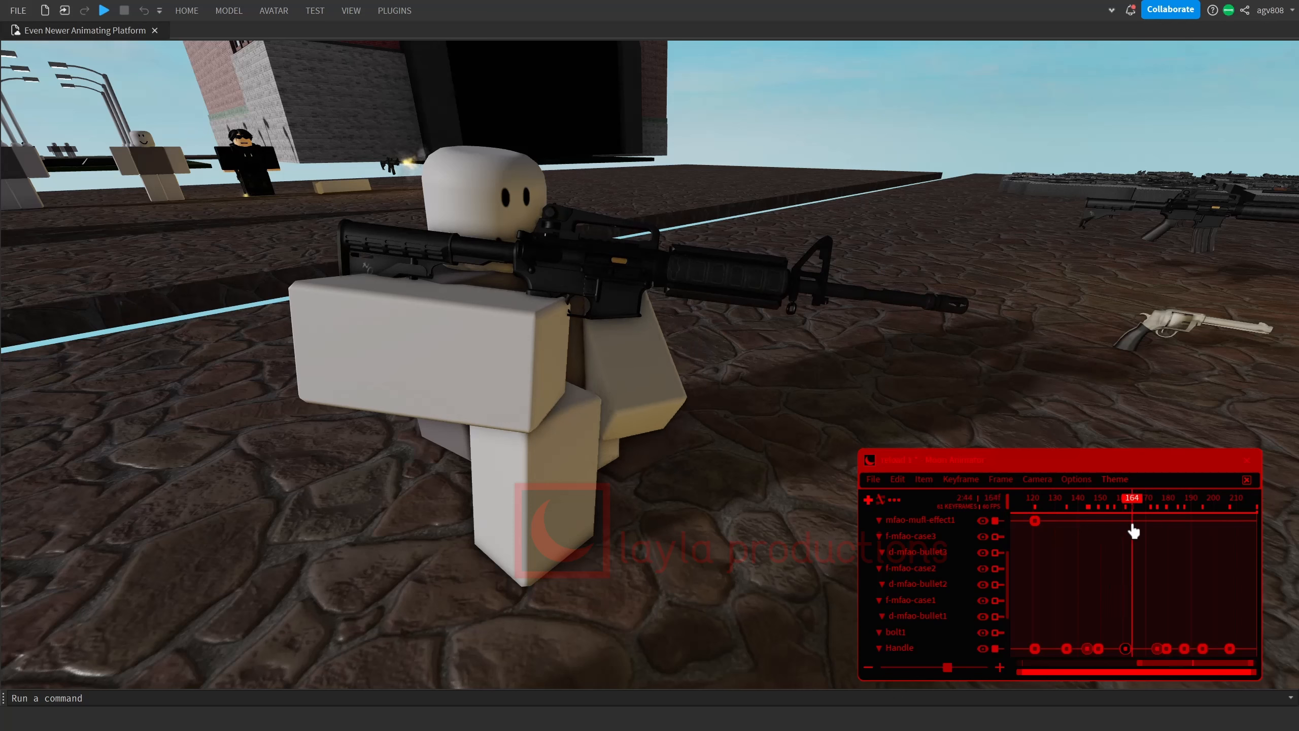